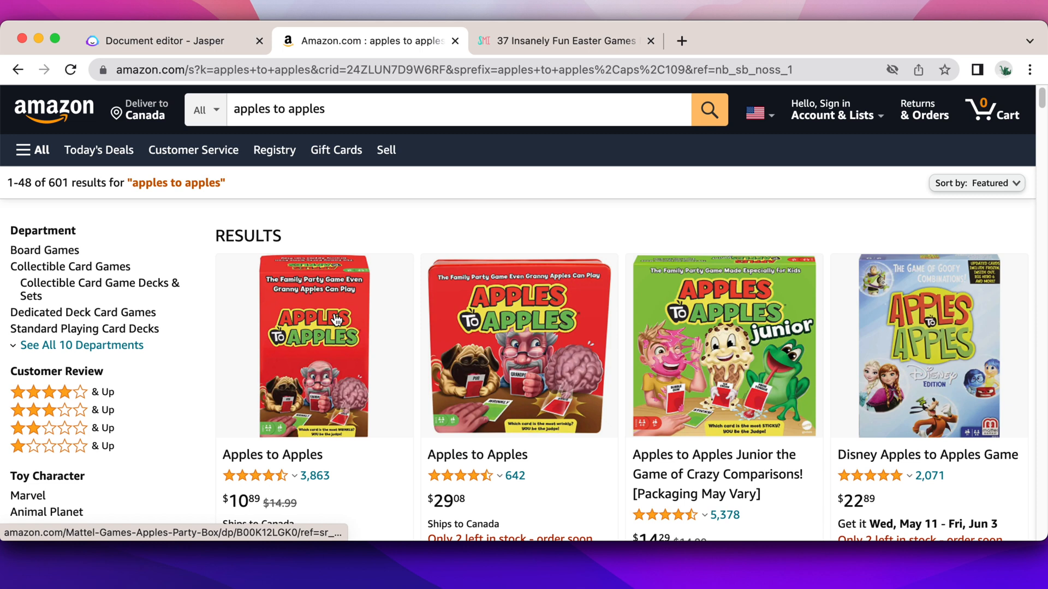
# Open the first Apples to Apples listing on Amazon and copy its "About this item" bullet points
pyautogui.click(336, 320)
pyautogui.scroll(-5, 465, 325)
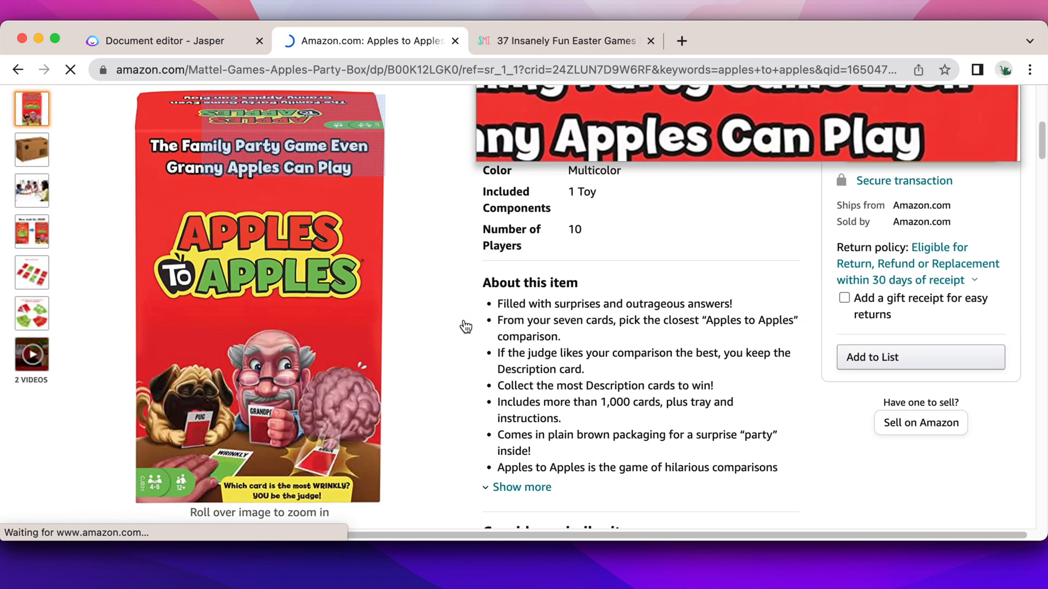
pyautogui.moveTo(495, 188); pyautogui.dragTo(785, 352)
pyautogui.press('super+c')
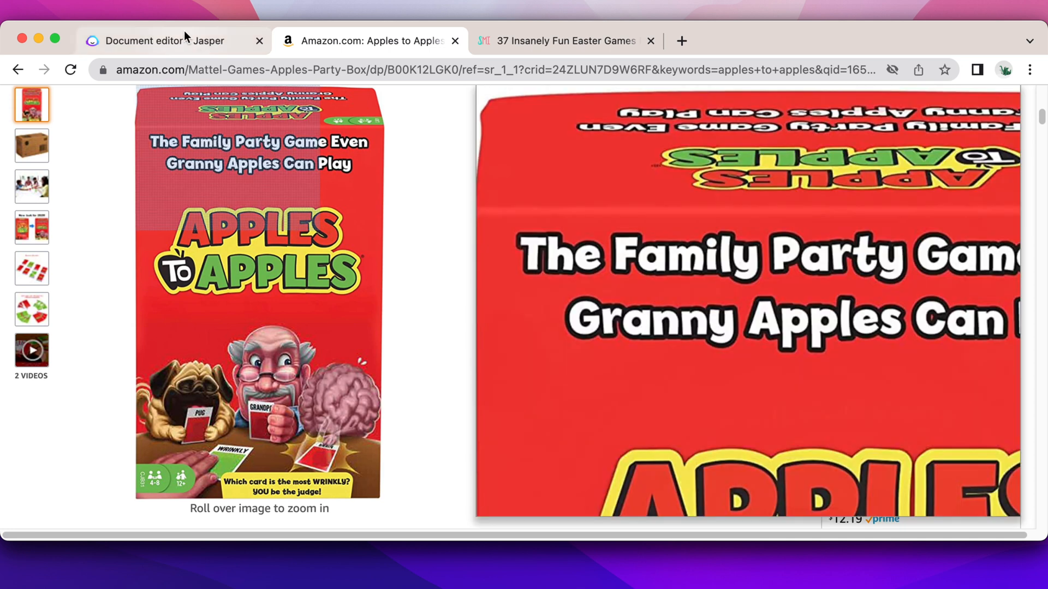
# Switch to the Jasper document, turn on power mode and open the Product Description template
pyautogui.click(186, 39)
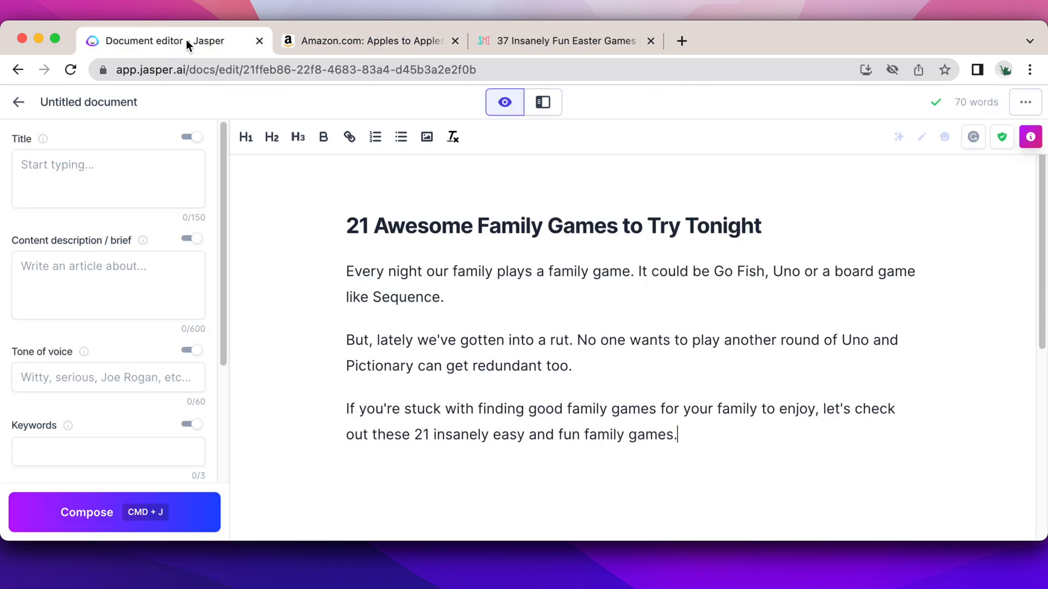
pyautogui.click(538, 102)
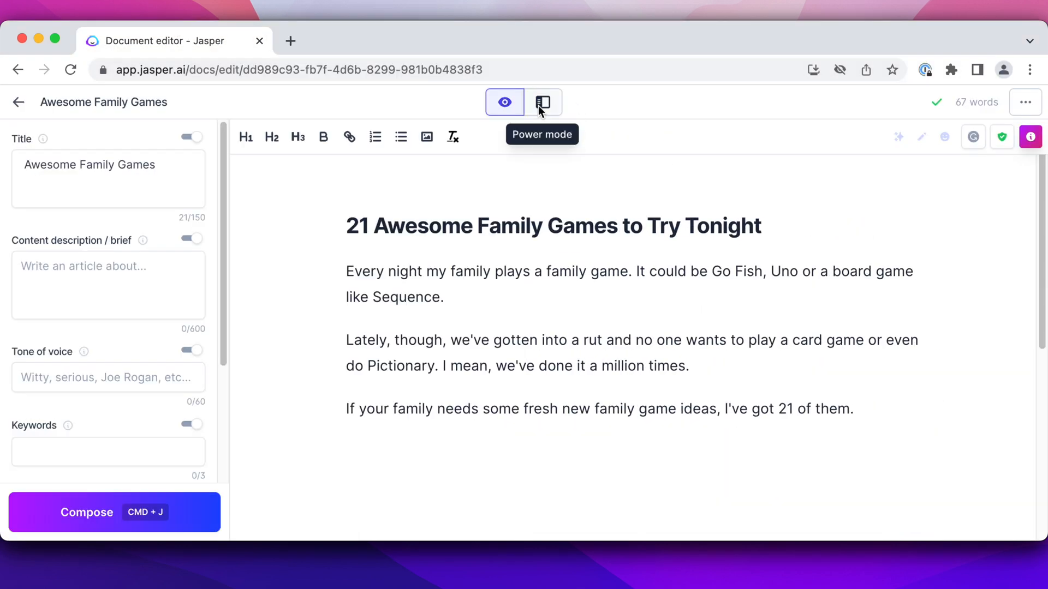
pyautogui.click(538, 106)
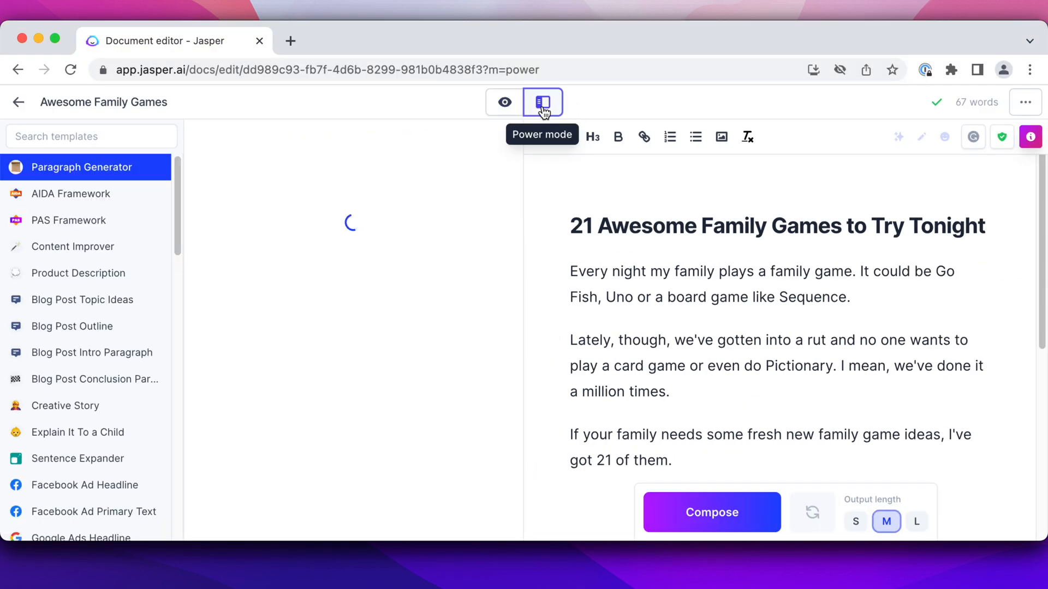
pyautogui.click(93, 271)
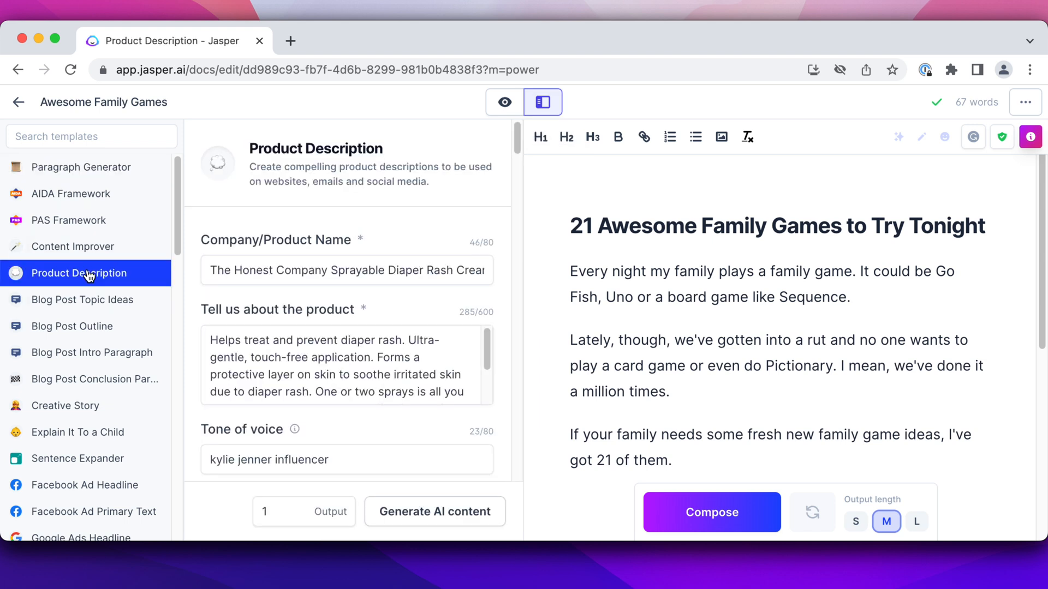
# Set the template's company/product name to "Apples to Apples"
pyautogui.tripleClick(263, 273)
pyautogui.press('BackSpace')
pyautogui.write('Apples to Appl')
pyautogui.press('BackSpace')
pyautogui.press('BackSpace')
pyautogui.press('BackSpace')
pyautogui.write('es')
# Replace the template's product details with the copied Amazon bullet points and generate the AI content
pyautogui.tripleClick(297, 357)
pyautogui.press('super+v')
pyautogui.scroll(-2, 390, 378)
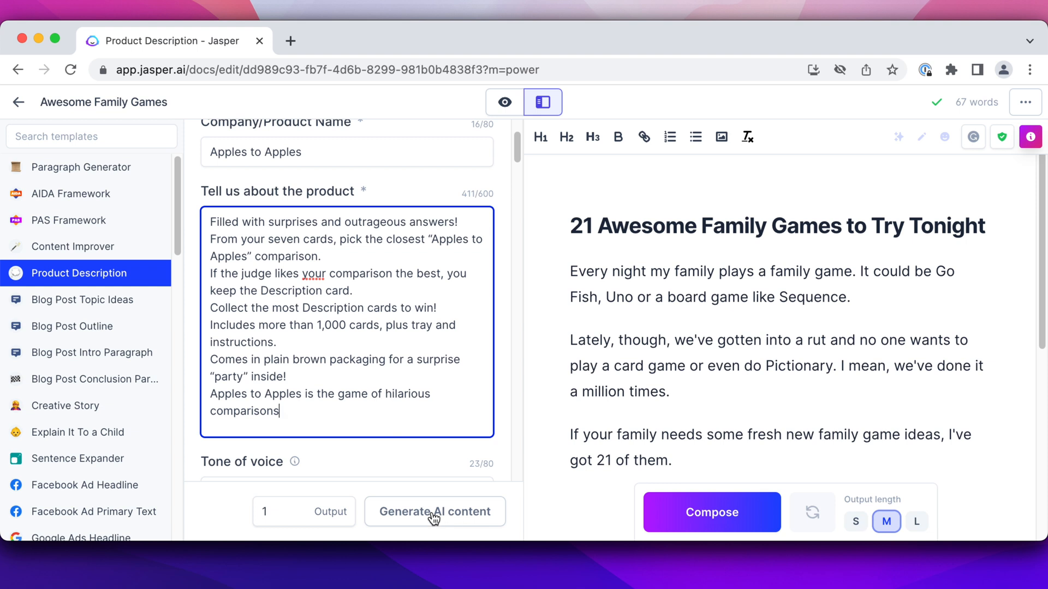
pyautogui.click(465, 519)
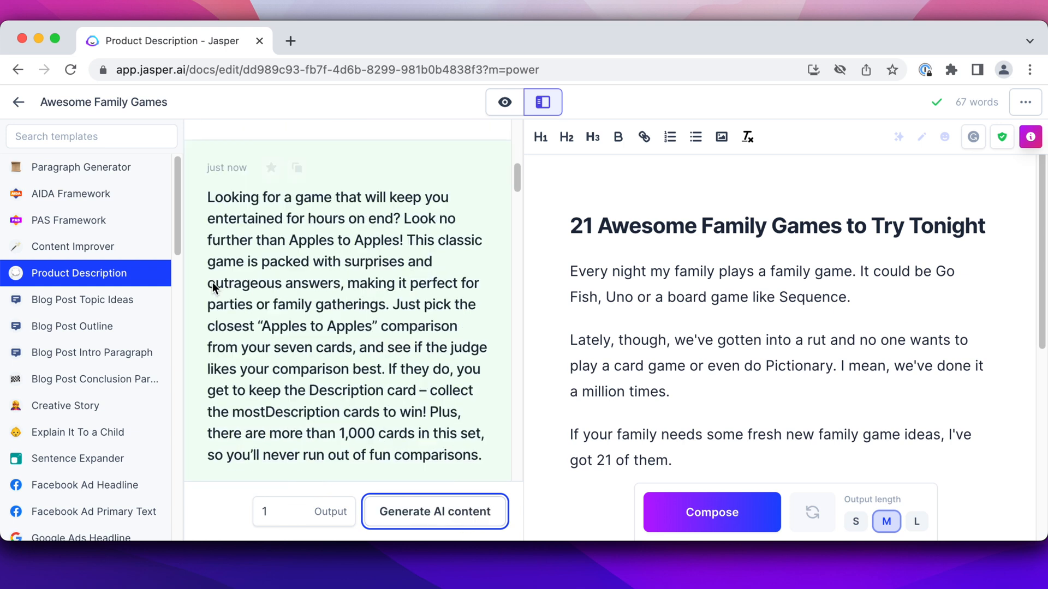
# Open the newly generated Apples to Apples description, copy its full text and close it
pyautogui.scroll(-1, 214, 288)
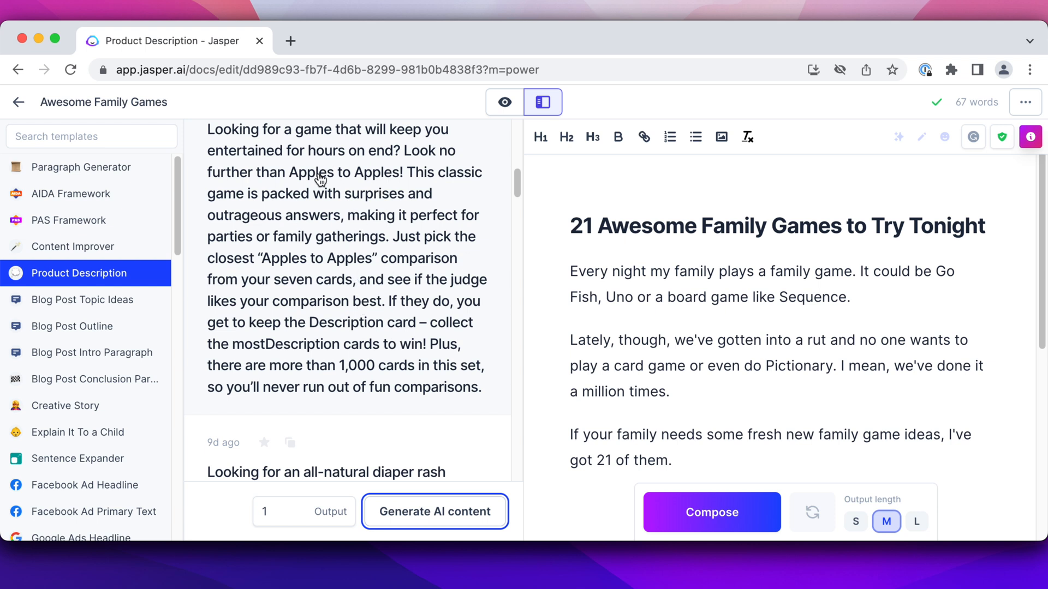
pyautogui.scroll(-2, 630, 356)
pyautogui.click(690, 374)
pyautogui.click(311, 317)
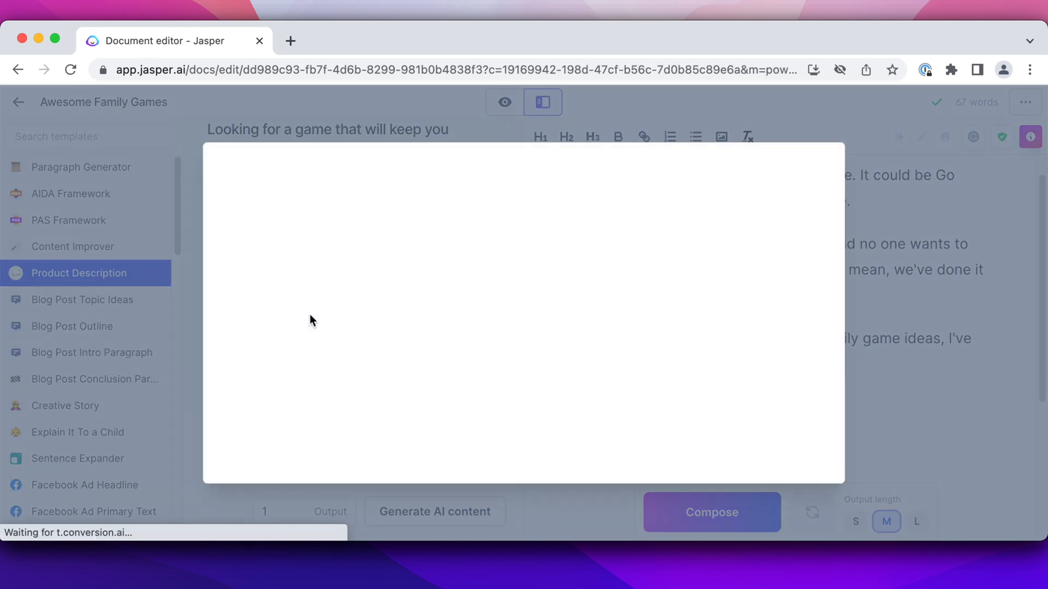
pyautogui.moveTo(513, 374); pyautogui.dragTo(180, 232)
pyautogui.press('super+c')
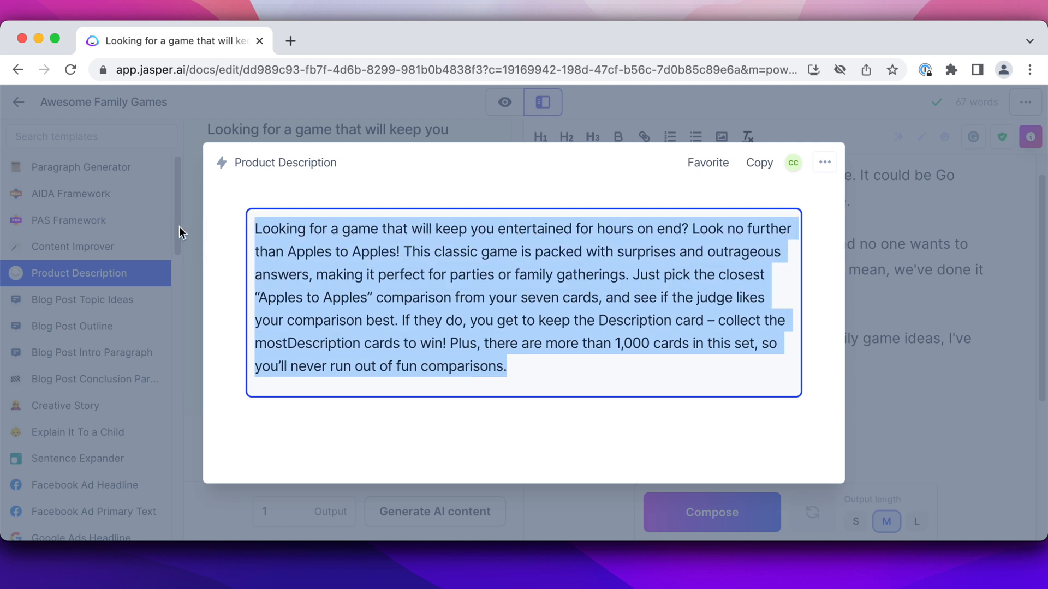
pyautogui.click(180, 227)
# Leave power mode and add "Apples to Apples" as a level-2 heading below the article's intro
pyautogui.click(502, 103)
pyautogui.click(382, 348)
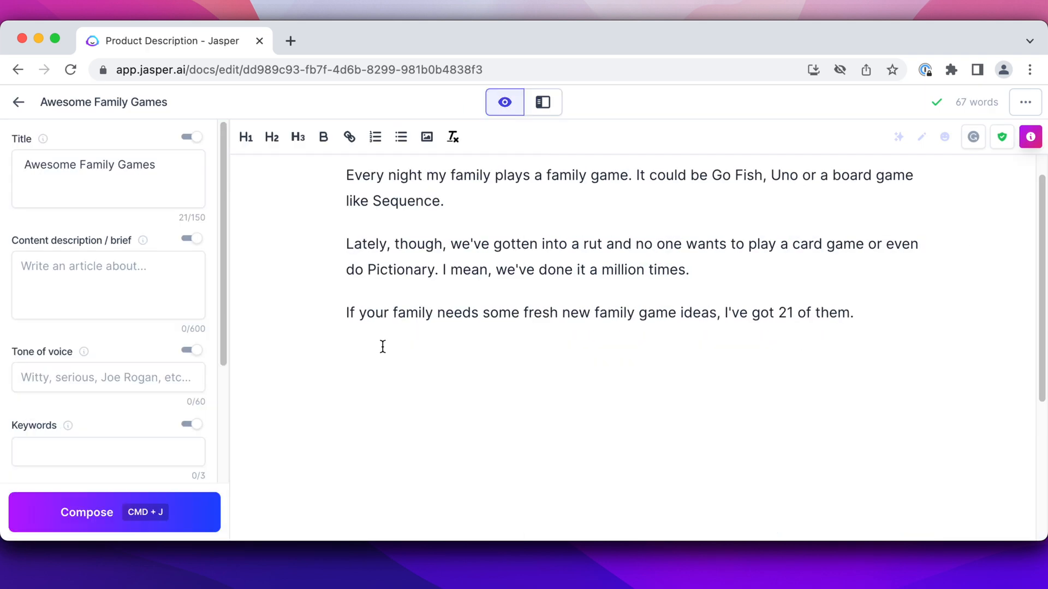
pyautogui.write('1. Apples to Apples')
pyautogui.press('Return')
pyautogui.press('Return')
pyautogui.tripleClick(475, 352)
pyautogui.click(271, 137)
# Paste the copied product description under the Apples to Apples heading
pyautogui.click(391, 384)
pyautogui.press('super+v')
pyautogui.scroll(-2, 390, 385)
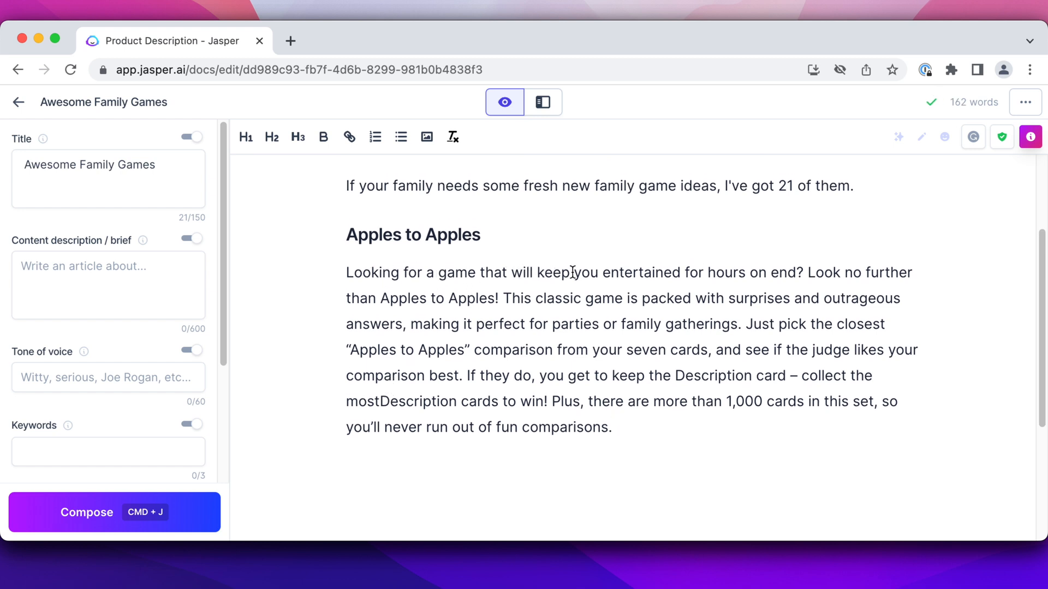
# Put the opening question in its own paragraph and delete the sentence "Look no further than Apples to Apples!"
pyautogui.click(807, 273)
pyautogui.press('Return')
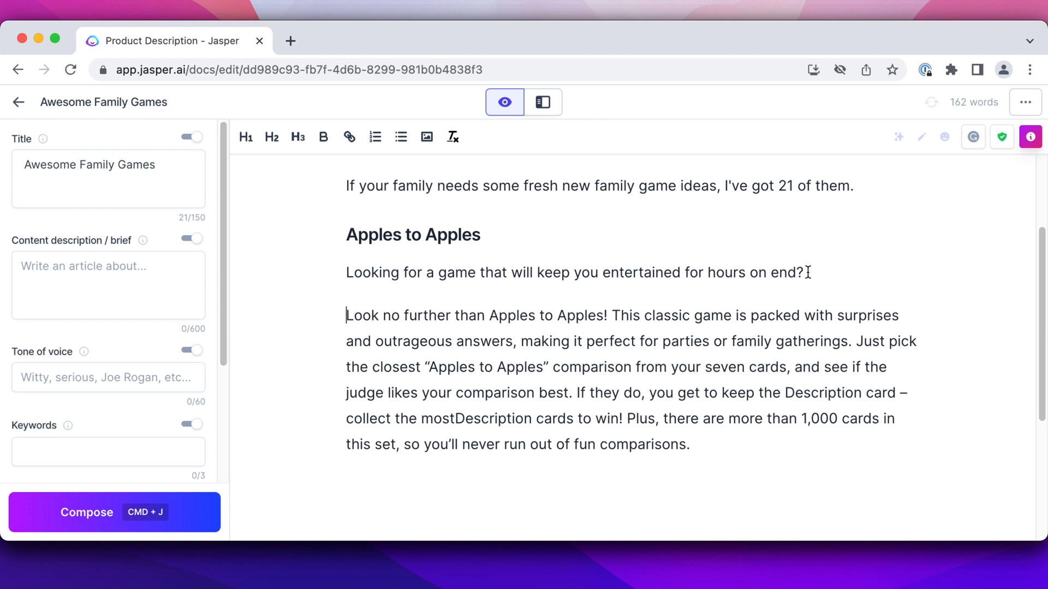
pyautogui.moveTo(607, 316); pyautogui.dragTo(341, 315)
pyautogui.press('BackSpace')
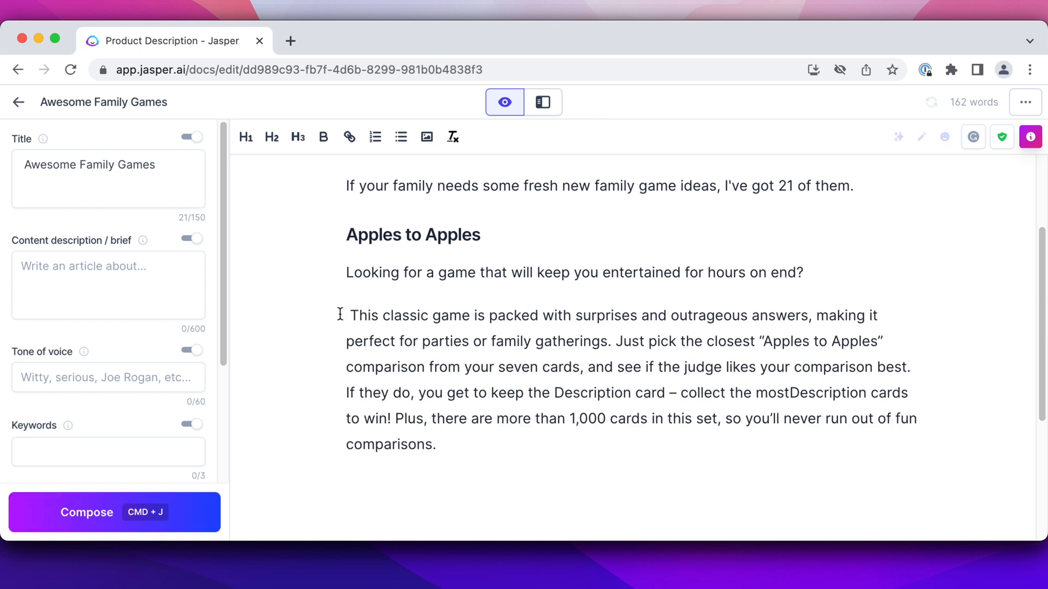
# Reword the second paragraph's opening to "Apples to Apples is a classic game packed with surprises"
pyautogui.press('BackSpace')
pyautogui.press('BackSpace')
pyautogui.press('BackSpace')
pyautogui.press('BackSpace')
pyautogui.write('Apples to Appl')
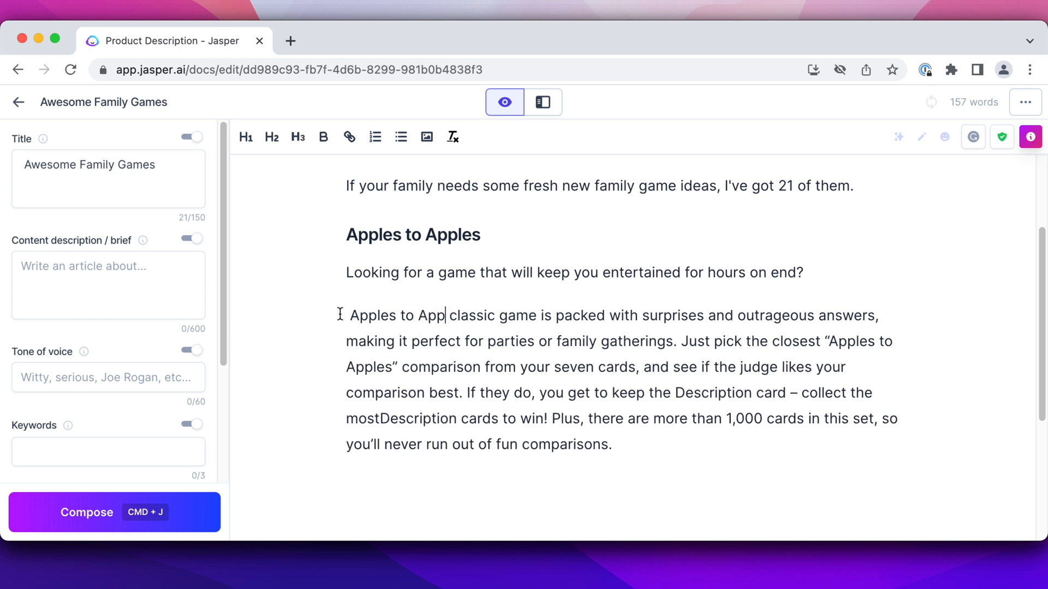
pyautogui.write('es is a')
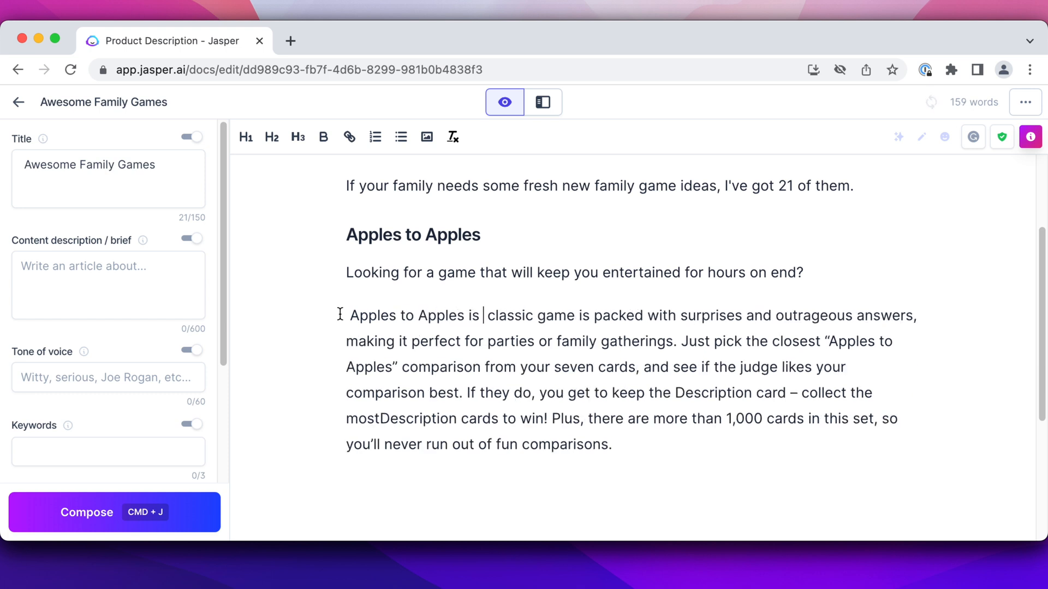
pyautogui.click(603, 307)
pyautogui.press('BackSpace')
pyautogui.press('BackSpace')
pyautogui.press('BackSpace')
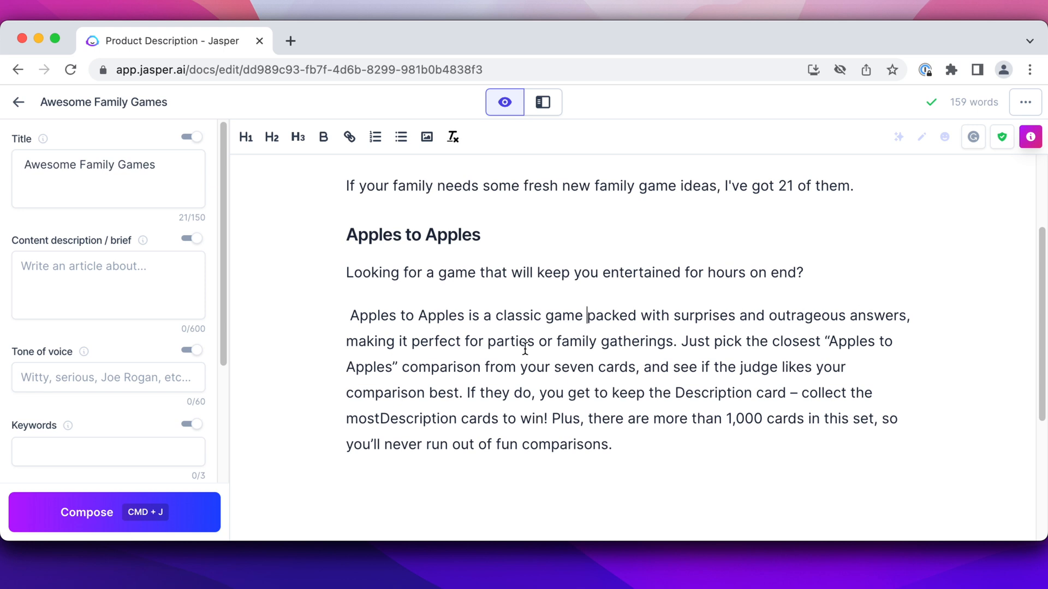
# Start a new paragraph at "Just pick the closest" and replace "gatherings" with "game night" in the one above
pyautogui.click(682, 342)
pyautogui.press('Return')
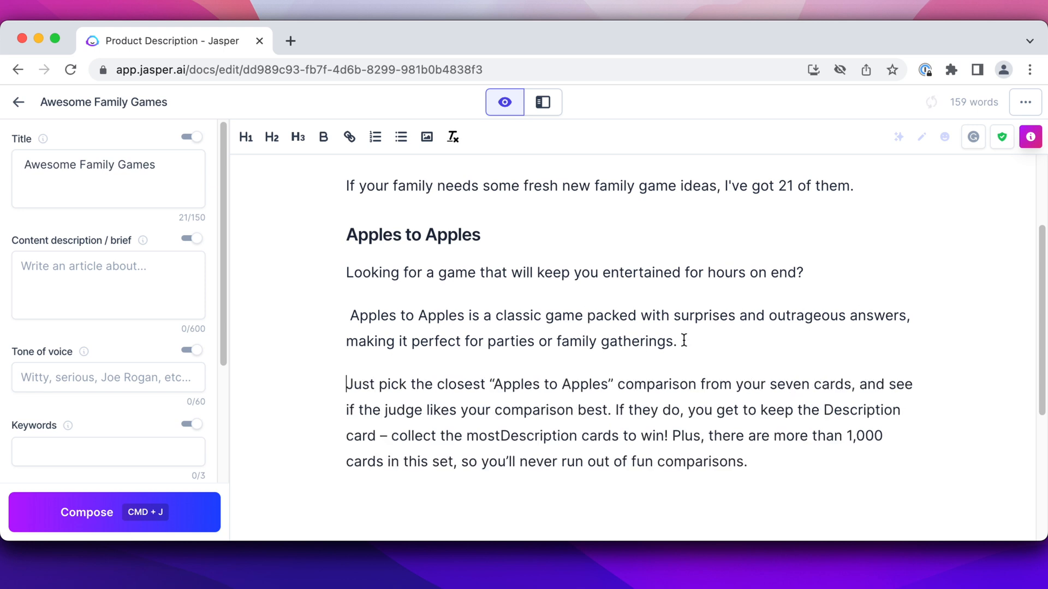
pyautogui.doubleClick(651, 333)
pyautogui.write('game ni')
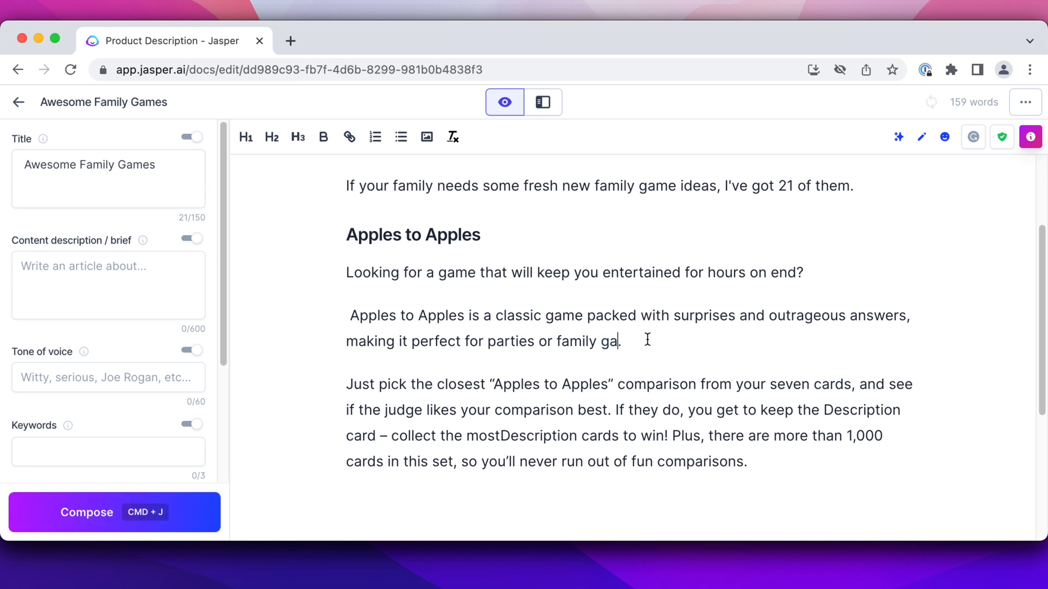
pyautogui.write('ght')
pyautogui.scroll(-3, 395, 317)
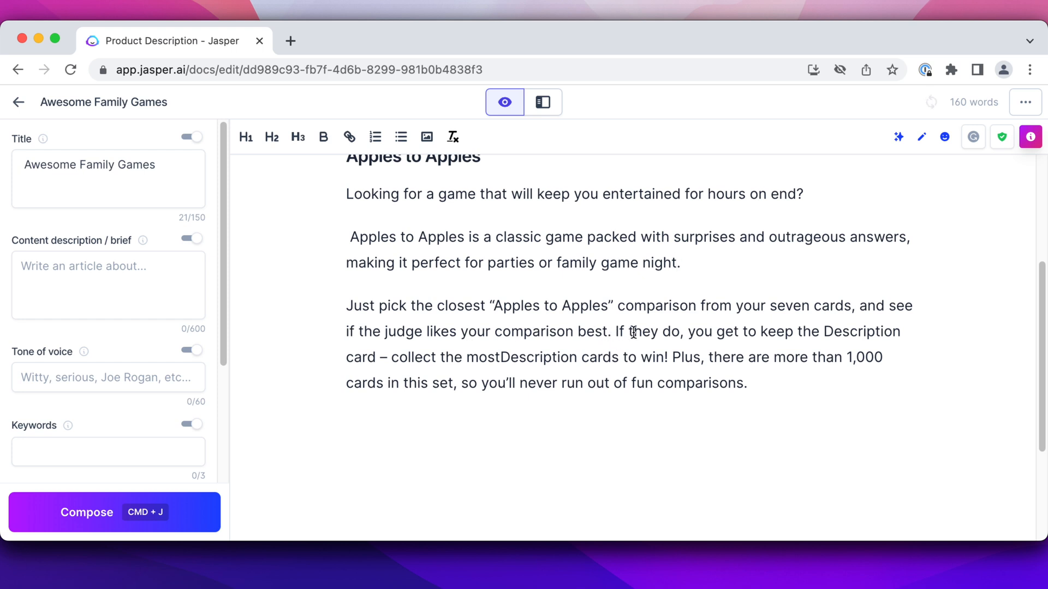
# Split the third paragraph after "Description card" and end it with "Once you collect the most of these cards, you win!"
pyautogui.click(379, 357)
pyautogui.press('Return')
pyautogui.press('Return')
pyautogui.write('Once yo')
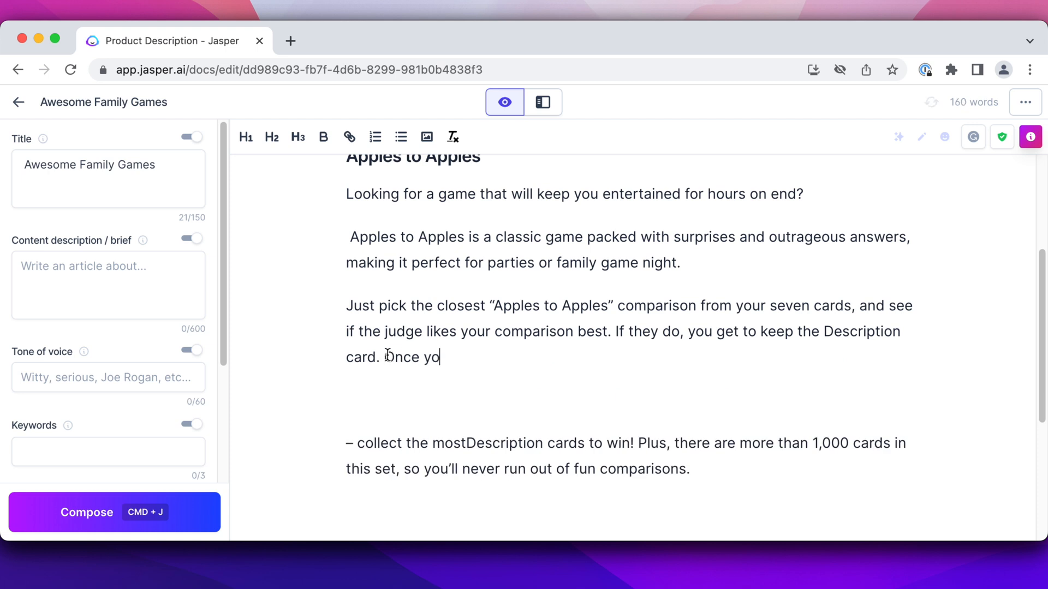
pyautogui.write('u collect the most of these cards,')
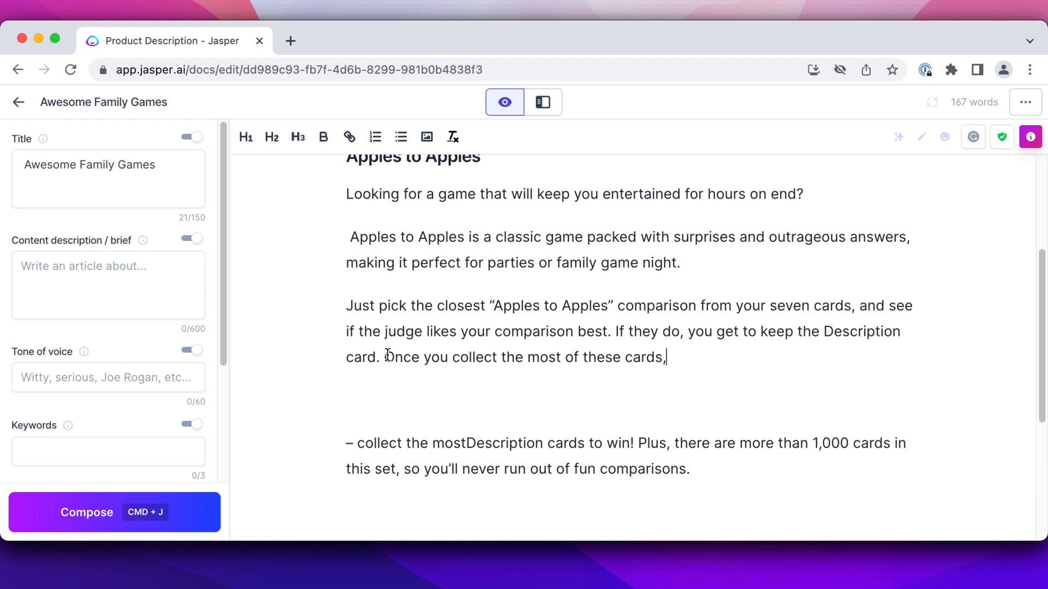
pyautogui.write(' you win!')
# Add the paragraph "Don't worry, there are more than 1,000 cards in the set, so you'll never run out of comparisons."
pyautogui.press('Return')
pyautogui.write("Don't")
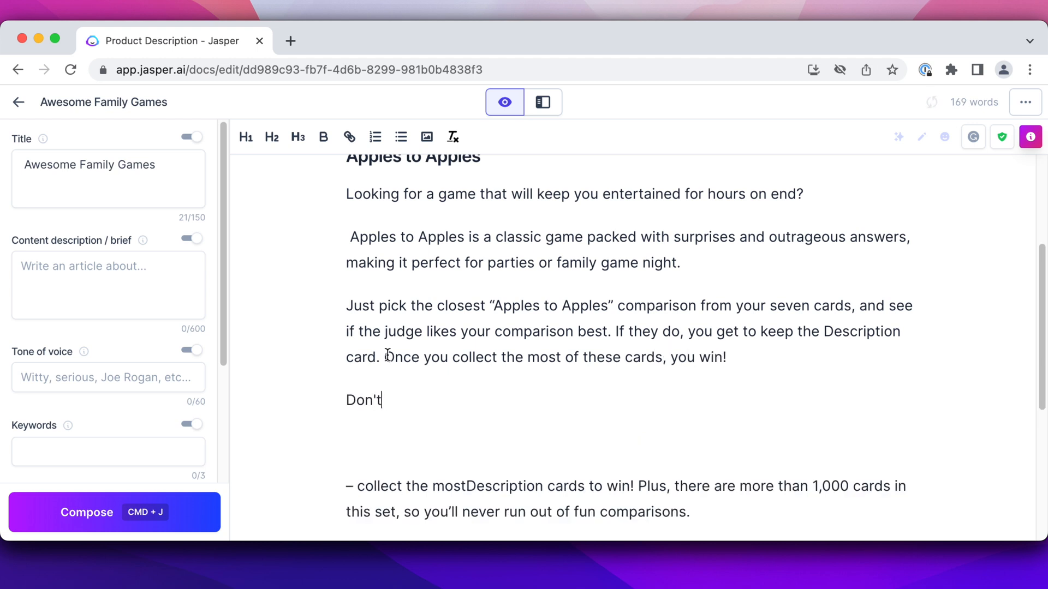
pyautogui.write(' worry, the')
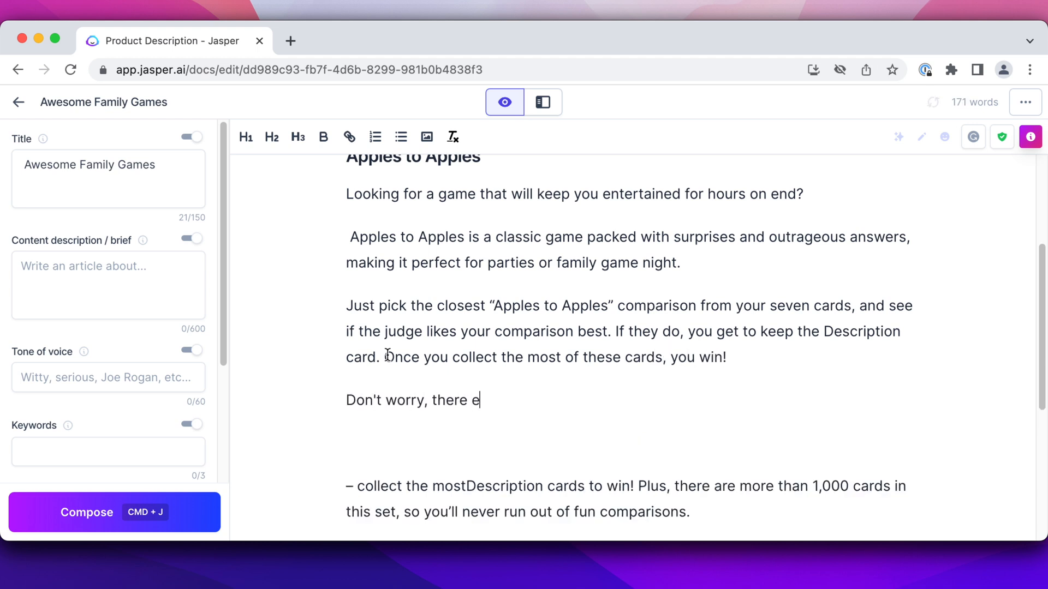
pyautogui.write('re are more than 1,000 cards')
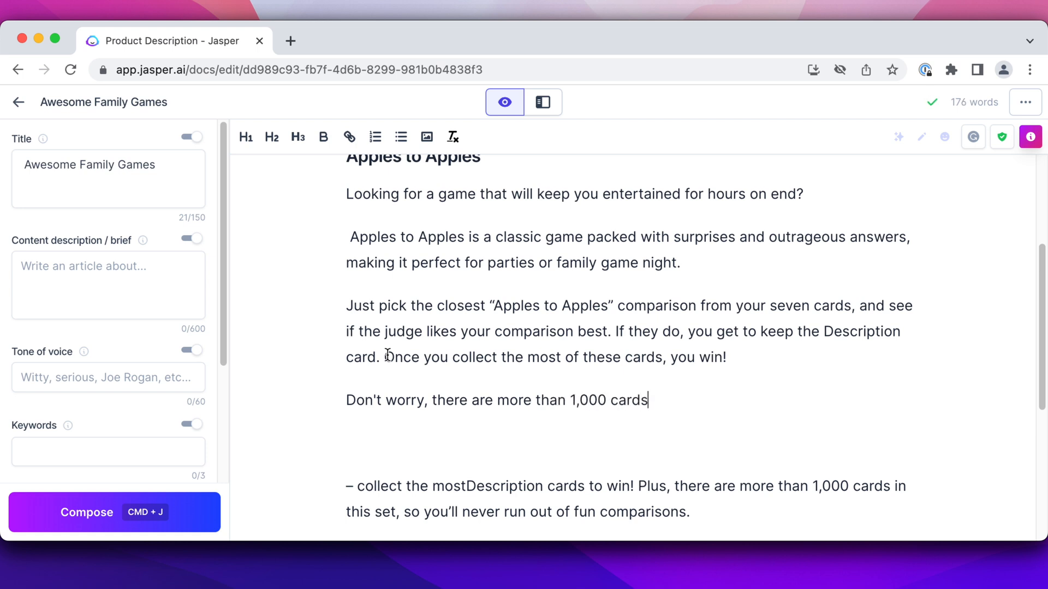
pyautogui.write(' in the set, so y')
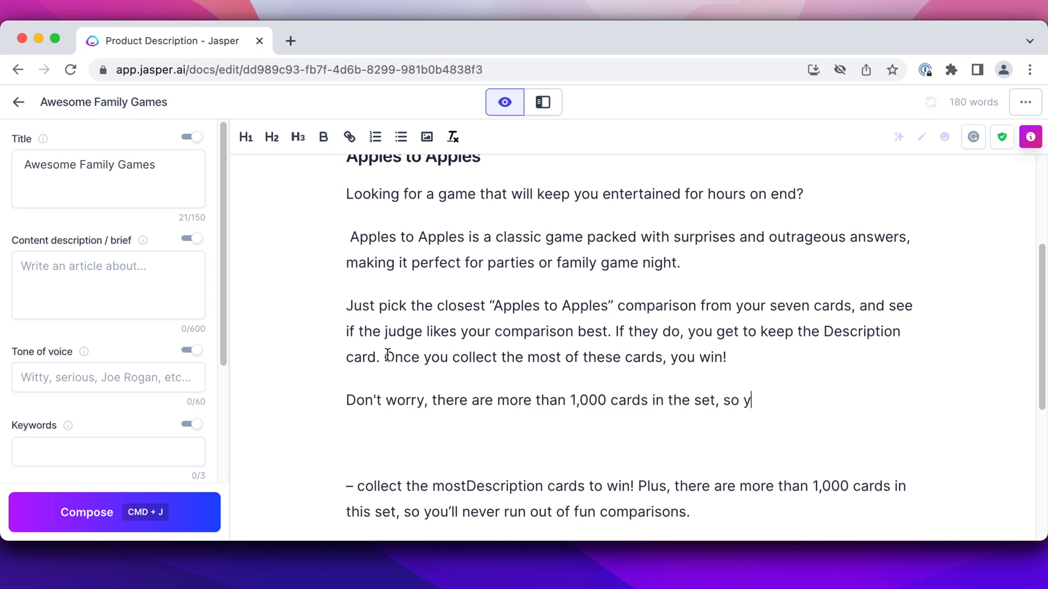
pyautogui.write("ou'll never run out of")
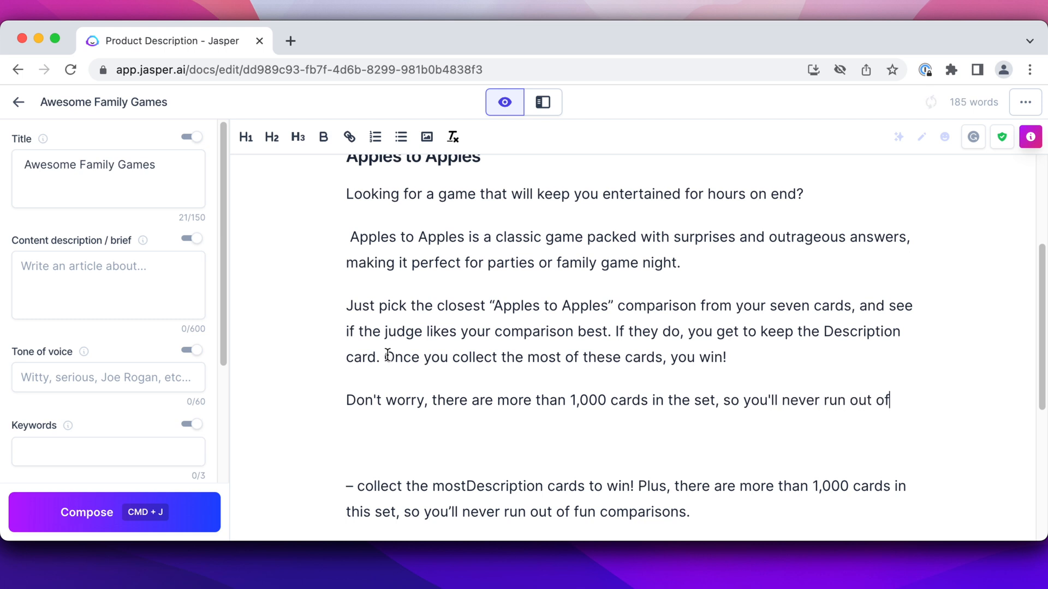
pyautogui.write(' comparisons.')
# Delete the leftover generated text starting with "– collect the mostDescription cards to win!"
pyautogui.scroll(-3, 689, 398)
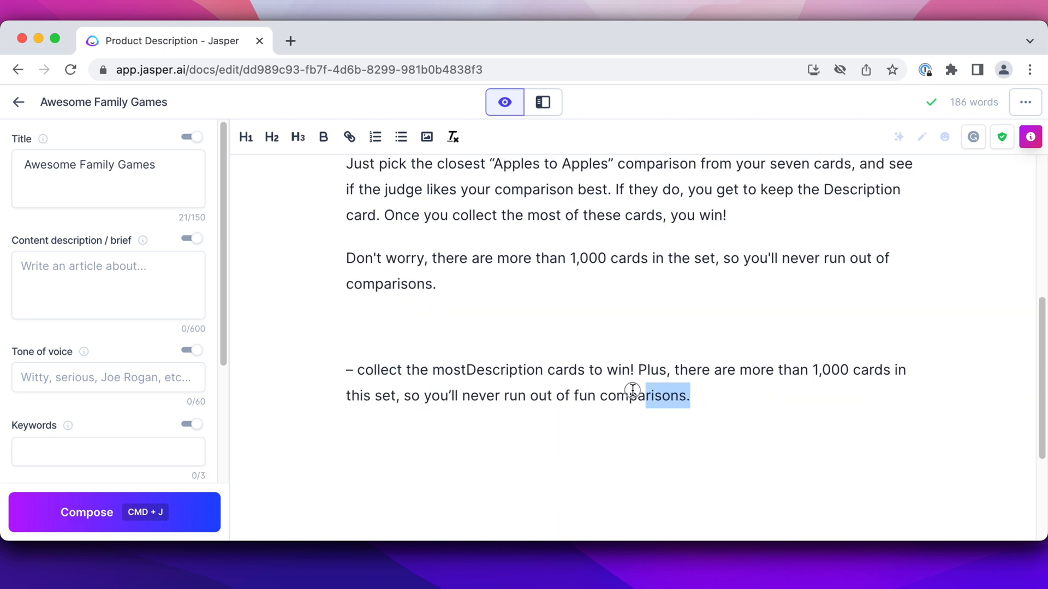
pyautogui.moveTo(691, 398); pyautogui.dragTo(316, 369)
pyautogui.press('BackSpace')
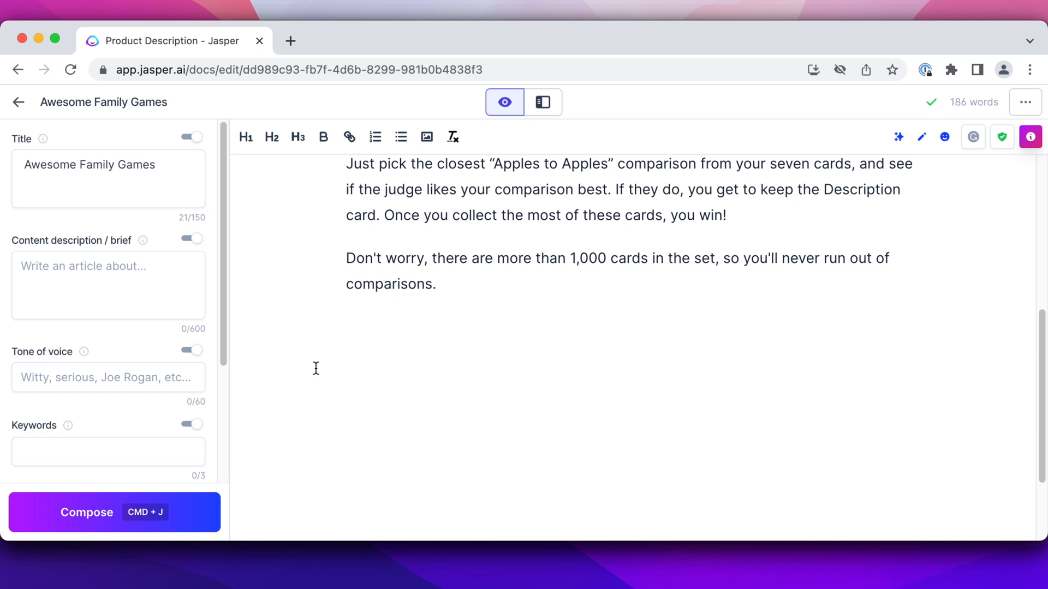
# Review the Apples to Apples section and start a new line below its last paragraph
pyautogui.scroll(5, 316, 327)
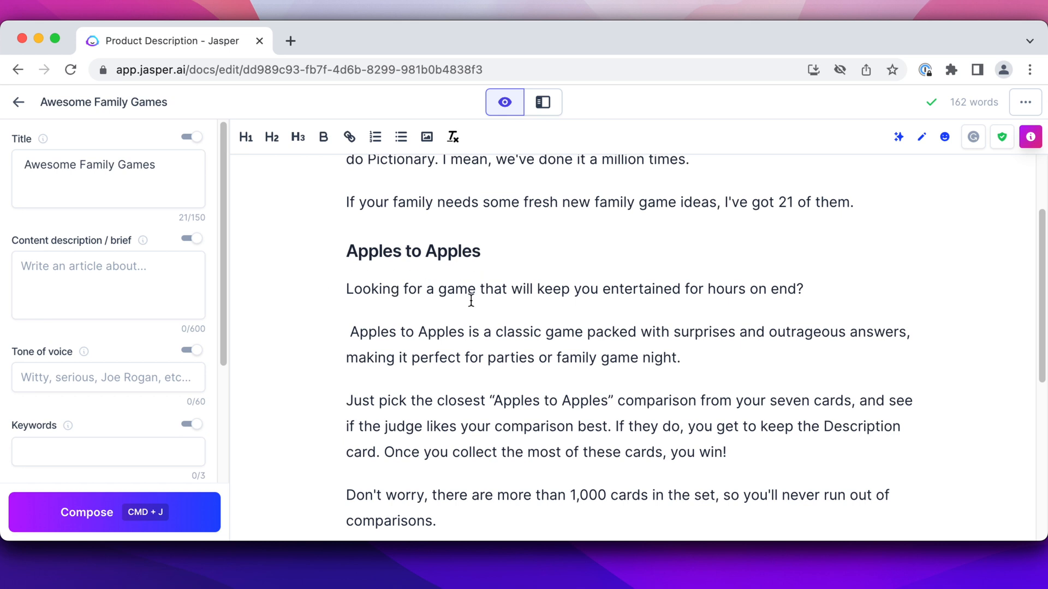
pyautogui.scroll(-1, 540, 276)
pyautogui.moveTo(481, 245); pyautogui.dragTo(590, 244)
pyautogui.moveTo(345, 281); pyautogui.dragTo(463, 289)
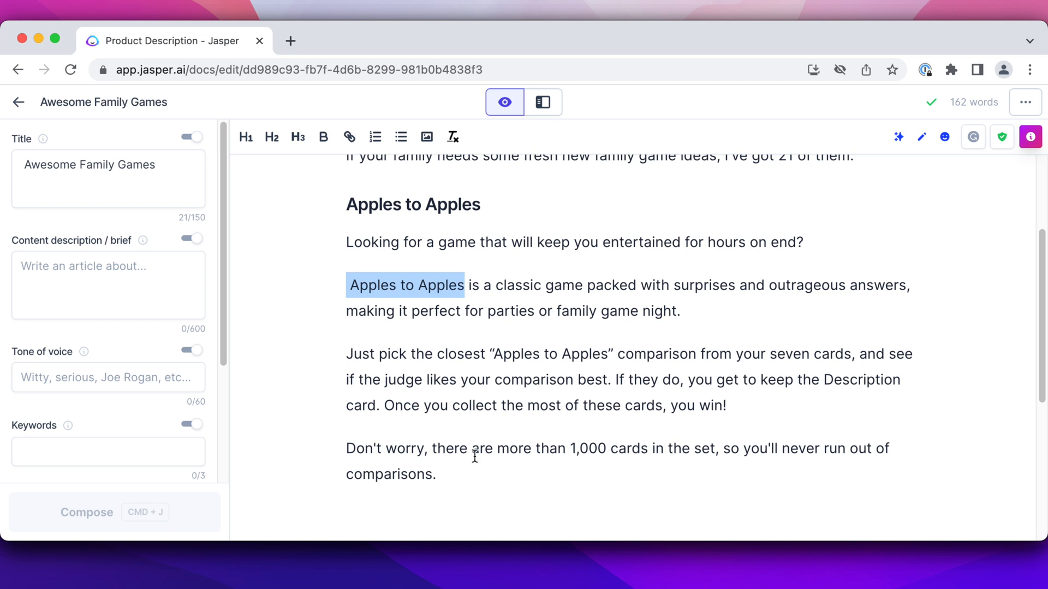
pyautogui.click(456, 475)
pyautogui.press('Return')
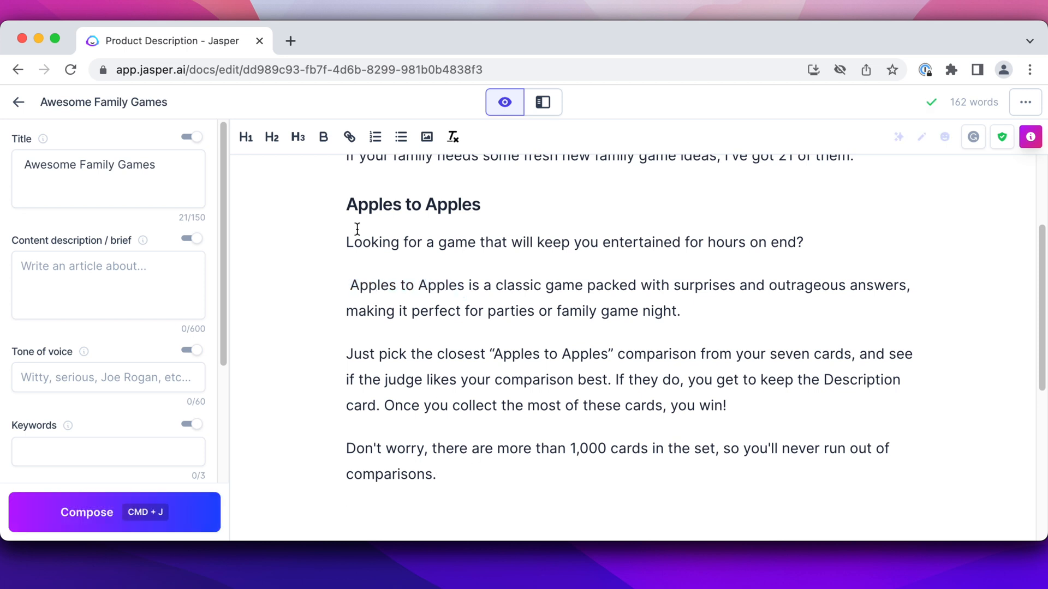
# Bring up Amazon's "family games" results in a new tab and open the Do You Really Know Your Family? and Beat That! listings in separate tabs
pyautogui.click(291, 42)
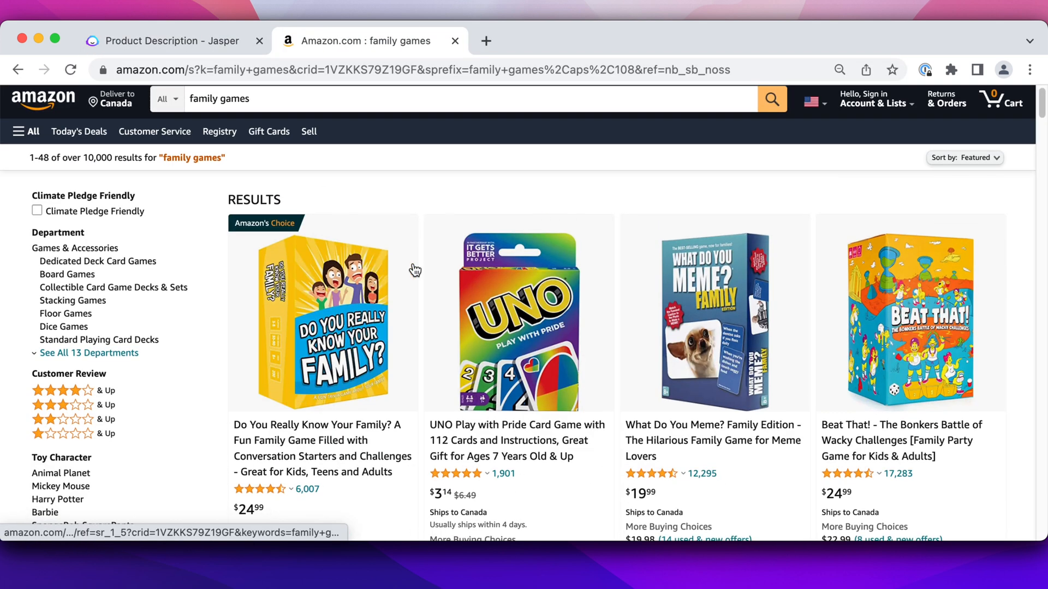
pyautogui.scroll(-1, 413, 270)
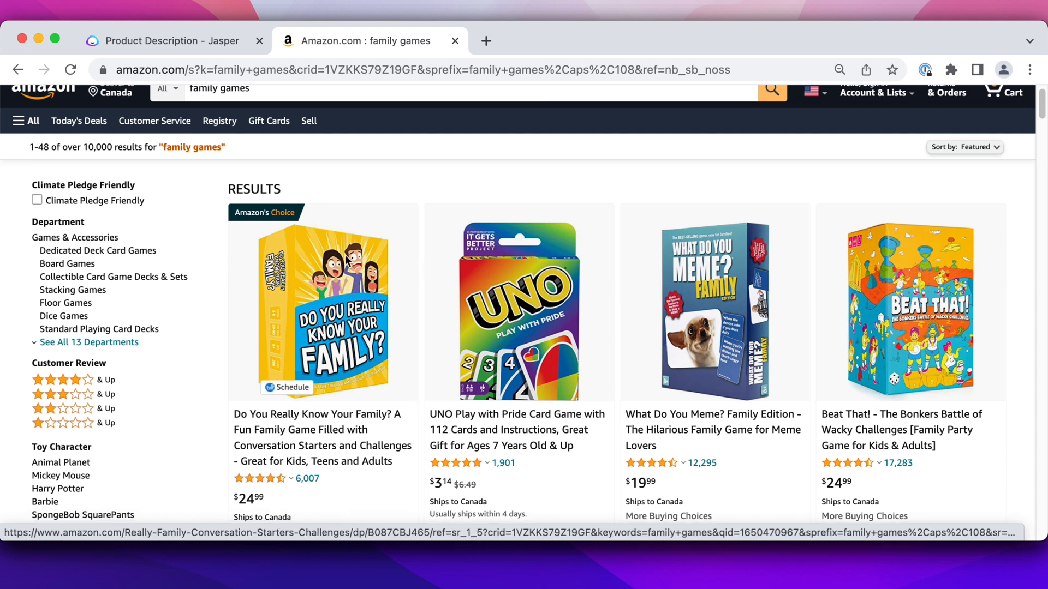
pyautogui.rightClick(324, 275)
pyautogui.click(363, 211)
pyautogui.rightClick(936, 311)
pyautogui.click(829, 210)
pyautogui.scroll(-9, 597, 261)
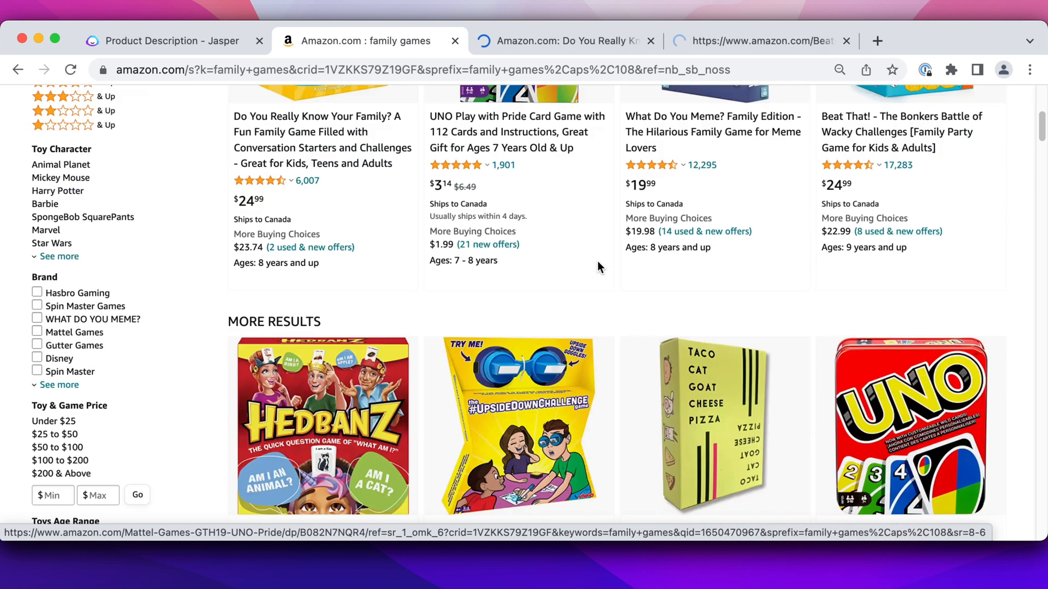
# Open the Hedbanz and UpsideDownChallenge listings from the family games results in separate tabs, along with further games
pyautogui.rightClick(314, 245)
pyautogui.click(386, 209)
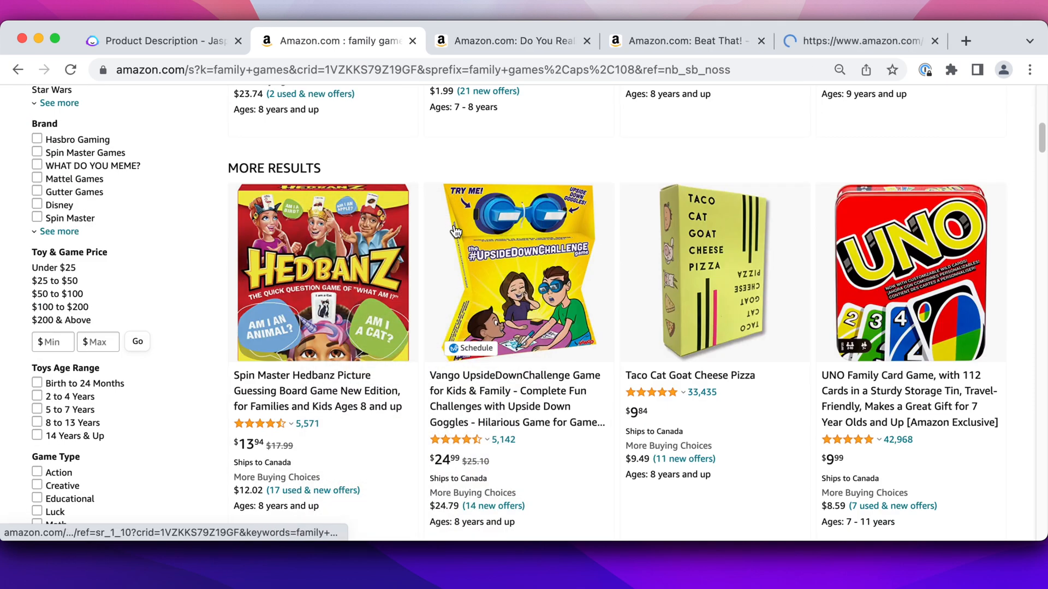
pyautogui.rightClick(511, 182)
pyautogui.click(515, 197)
pyautogui.scroll(-10, 423, 188)
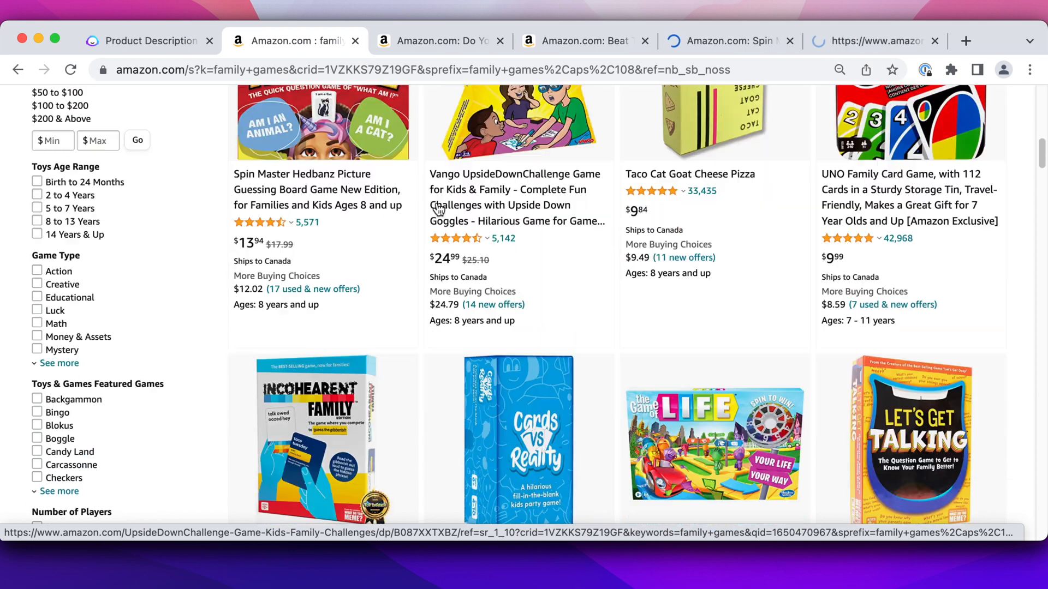
pyautogui.scroll(5, 423, 188)
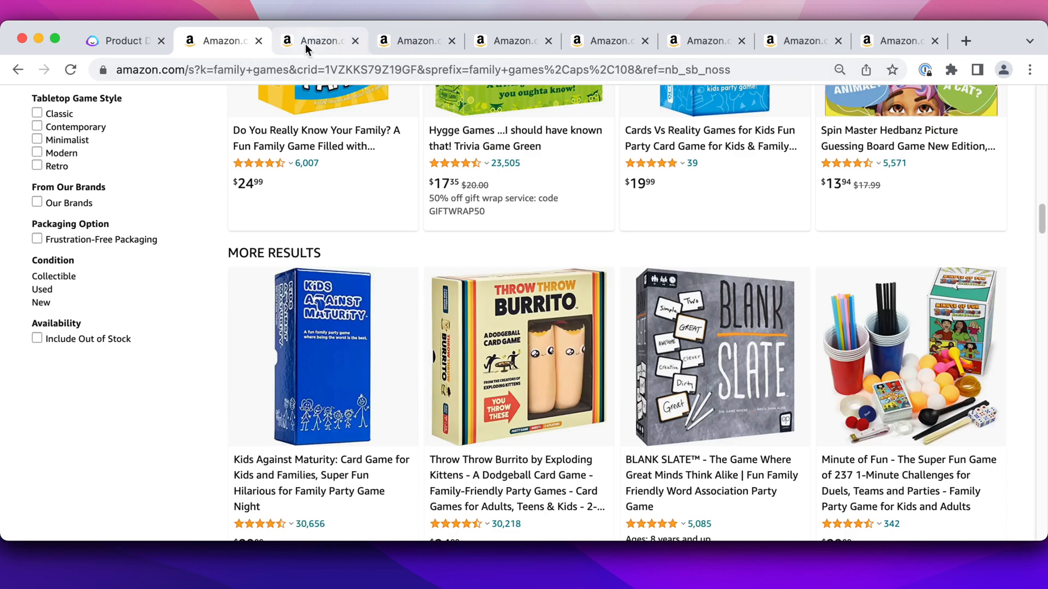
# Copy "Do You Really Know Your Family?" from its Amazon listing and add it to the Jasper document as an H2 heading
pyautogui.click(305, 44)
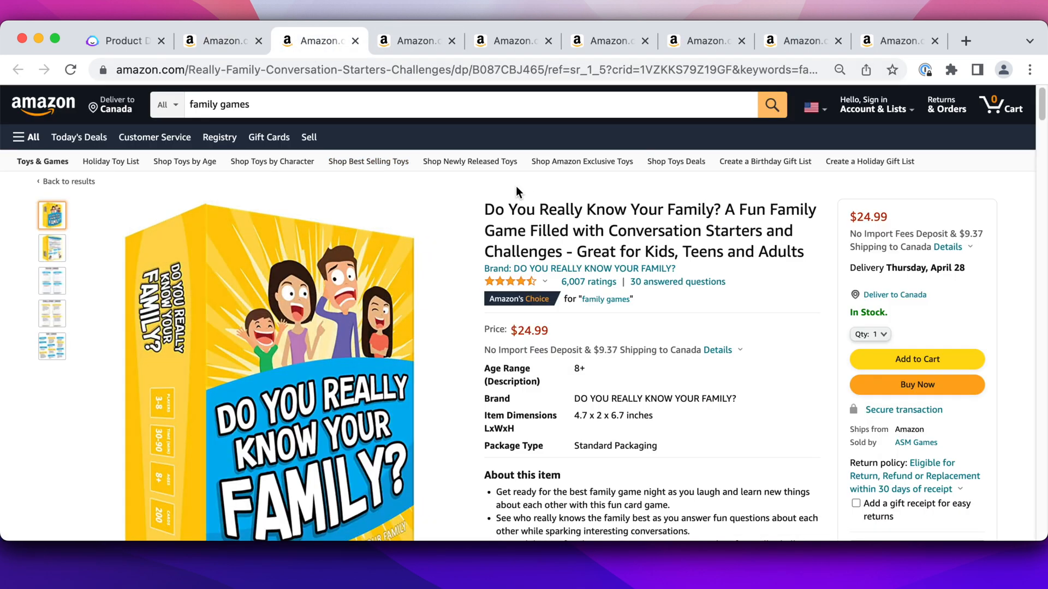
pyautogui.moveTo(483, 210); pyautogui.dragTo(720, 213)
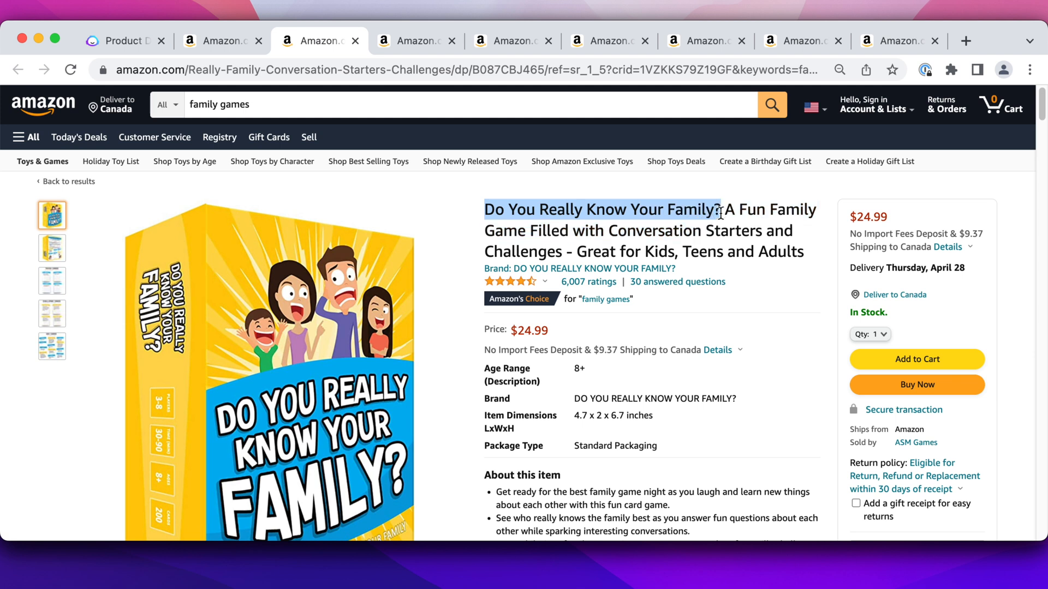
pyautogui.press('super+c')
pyautogui.click(125, 41)
pyautogui.press('super+v')
pyautogui.moveTo(675, 236); pyautogui.dragTo(346, 236)
pyautogui.click(271, 139)
pyautogui.click(367, 266)
# Open the Product Description template in power mode and enter "Do You Really Know Your Family?" as the product name
pyautogui.click(539, 103)
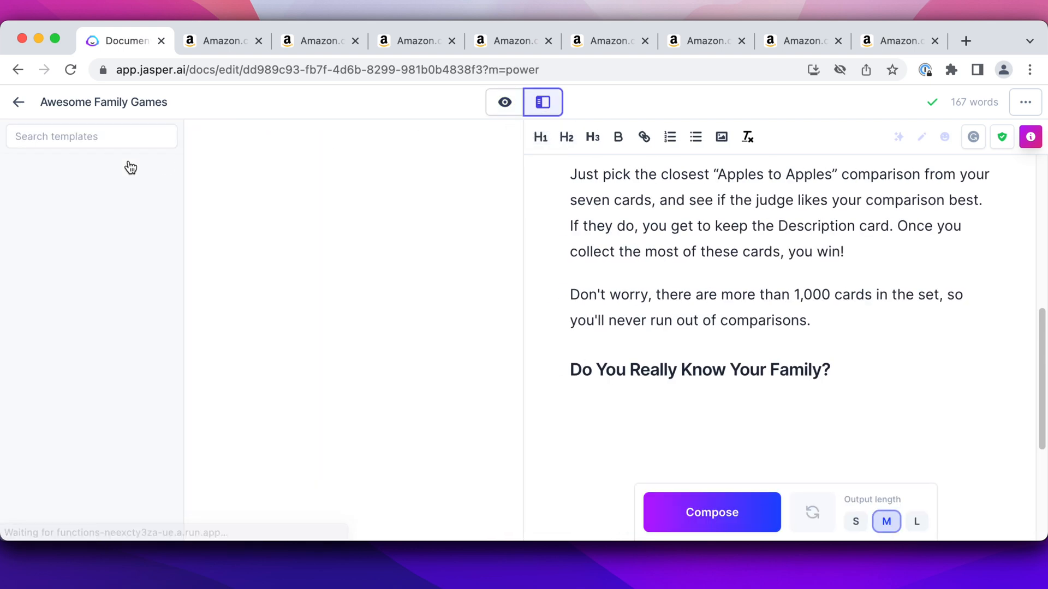
pyautogui.click(79, 273)
pyautogui.tripleClick(283, 268)
pyautogui.press('super+v')
# Copy the "About this item" bullets from the game's Amazon listing into the template and generate a product description
pyautogui.click(216, 46)
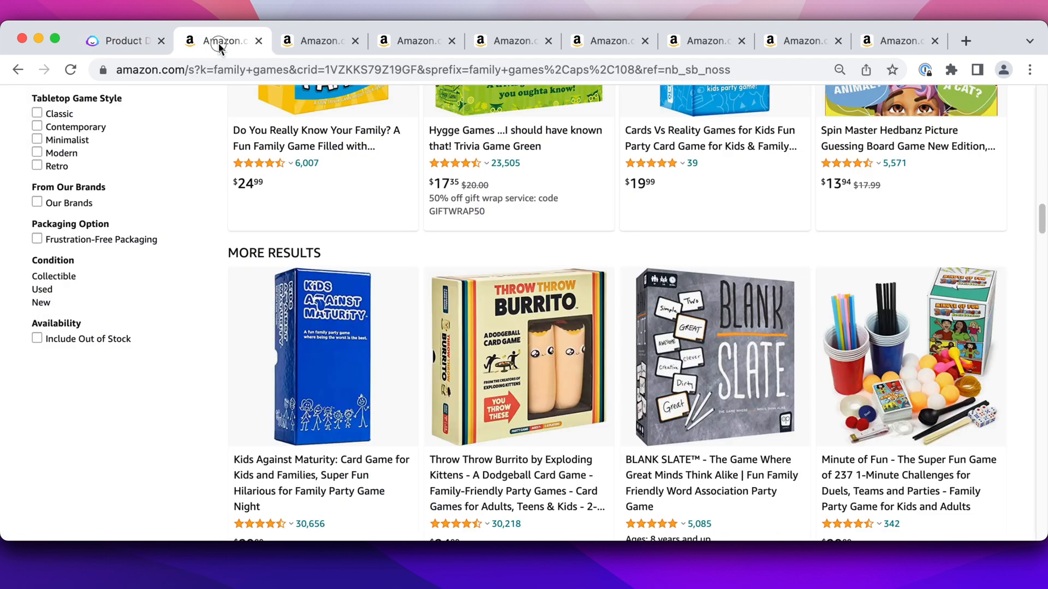
pyautogui.click(322, 41)
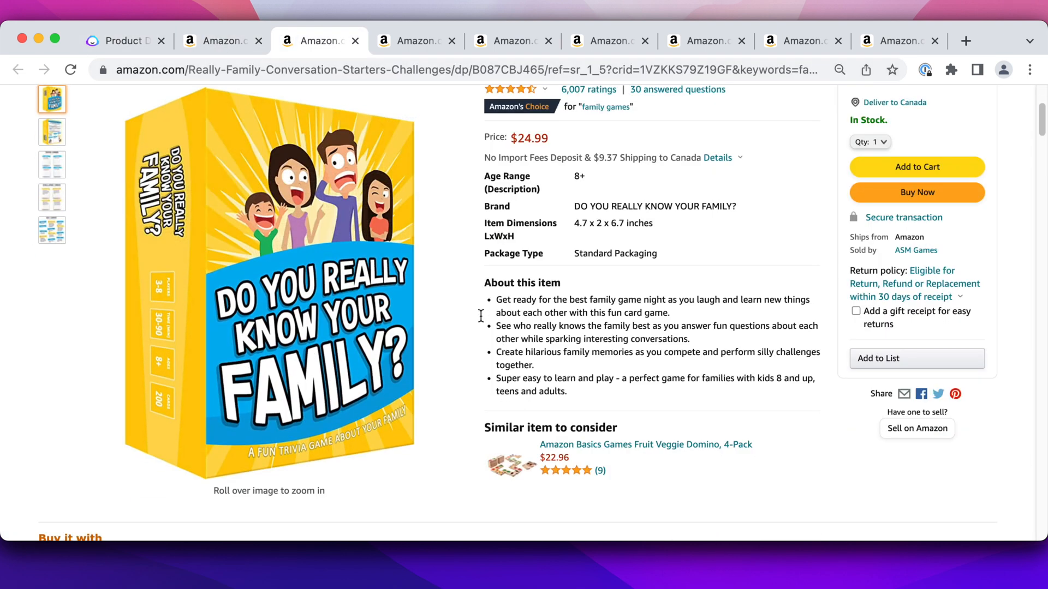
pyautogui.moveTo(495, 298); pyautogui.dragTo(567, 391)
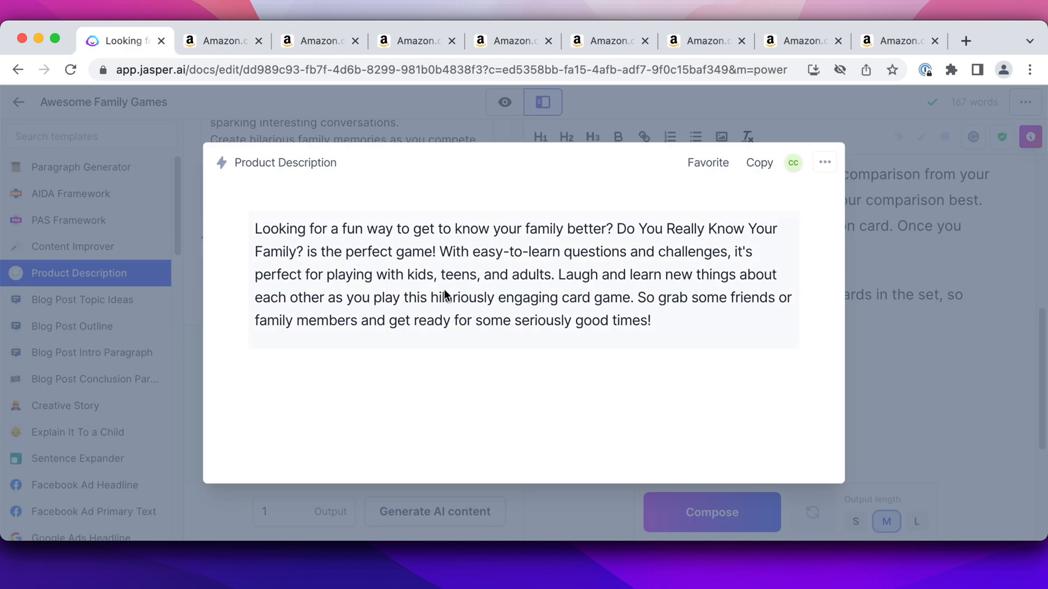
# Copy the generated description below the "Do You Really Know Your Family?" heading and return to focus mode
pyautogui.moveTo(668, 326); pyautogui.dragTo(229, 228)
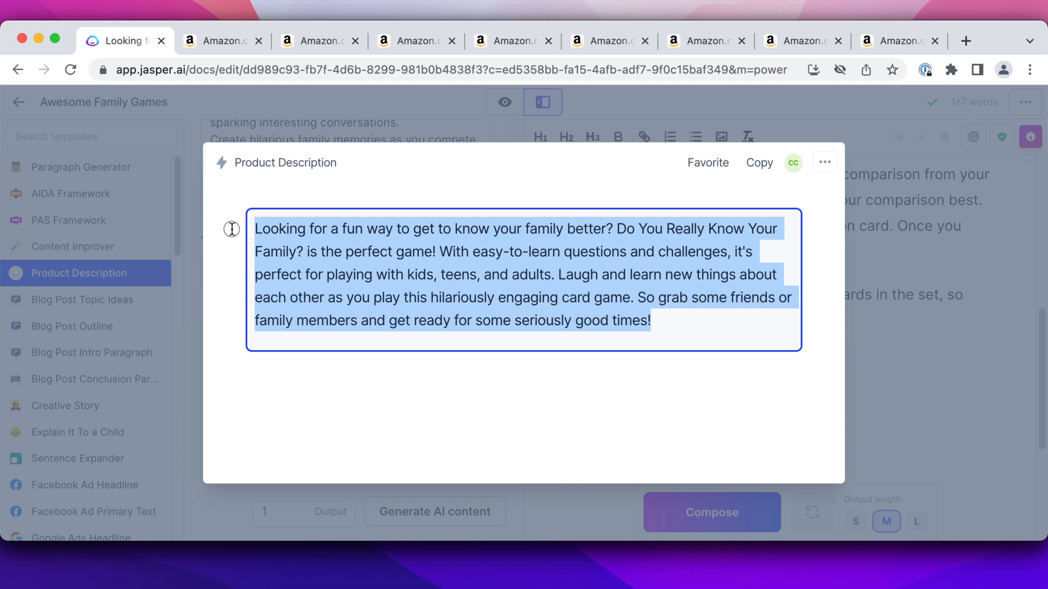
pyautogui.click(887, 421)
pyautogui.click(645, 389)
pyautogui.press('cmd+v')
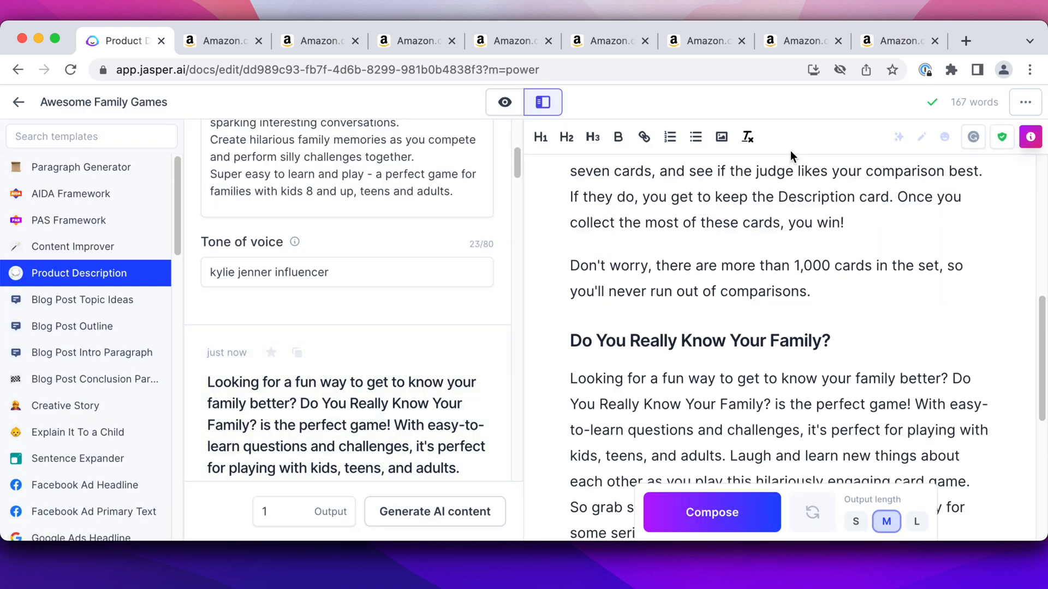
pyautogui.click(505, 102)
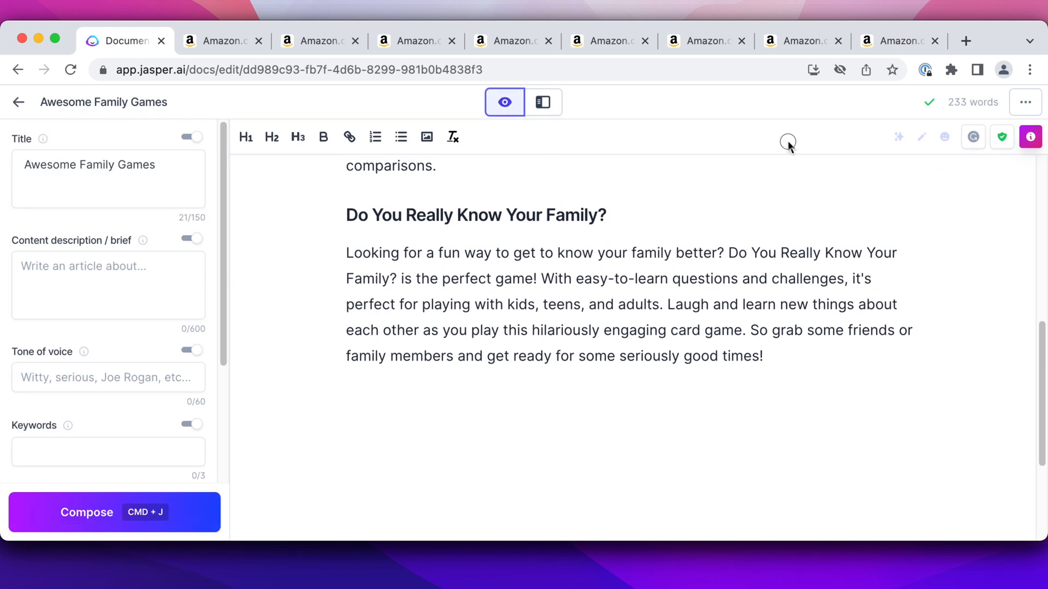
# Compare with the Apples to Apples opening and delete "Looking for a fun way to get to know your family better?"
pyautogui.scroll(5, 529, 333)
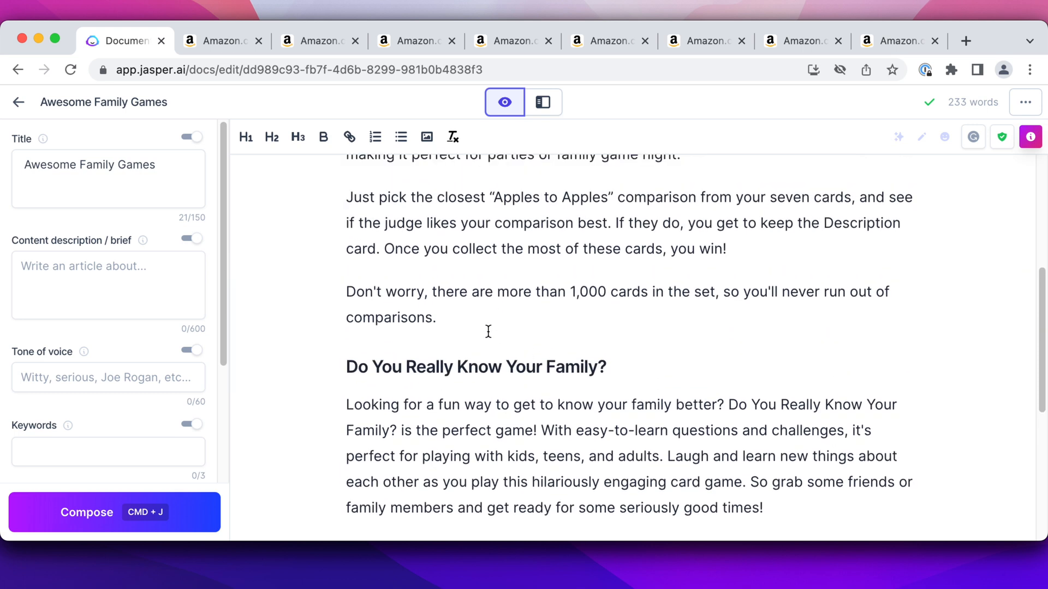
pyautogui.scroll(5, 488, 331)
pyautogui.scroll(-3, 410, 256)
pyautogui.moveTo(346, 173); pyautogui.dragTo(421, 173)
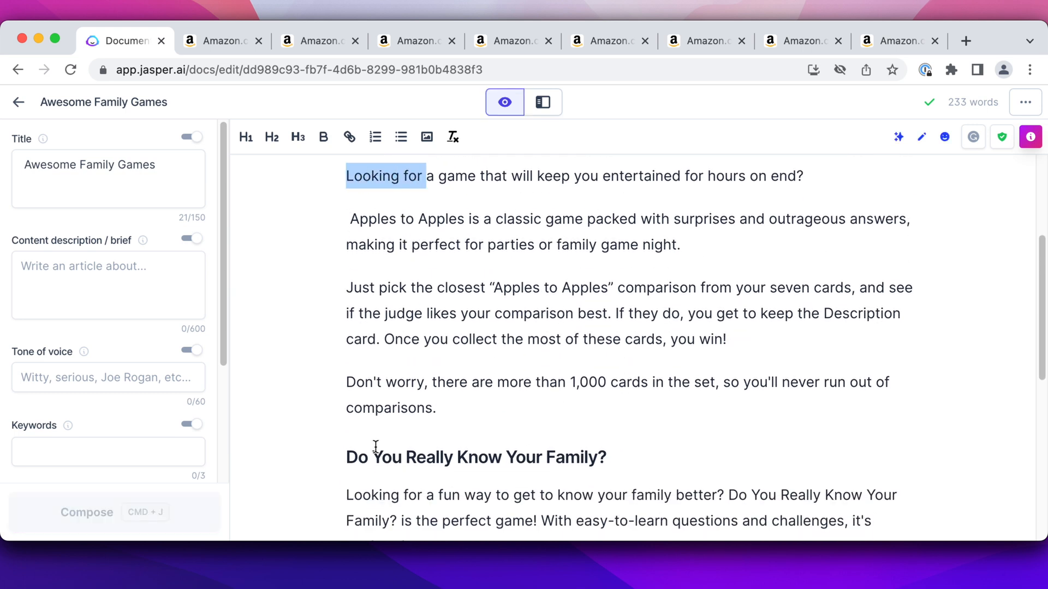
pyautogui.scroll(-4, 374, 458)
pyautogui.moveTo(349, 376); pyautogui.dragTo(725, 378)
pyautogui.press('BackSpace')
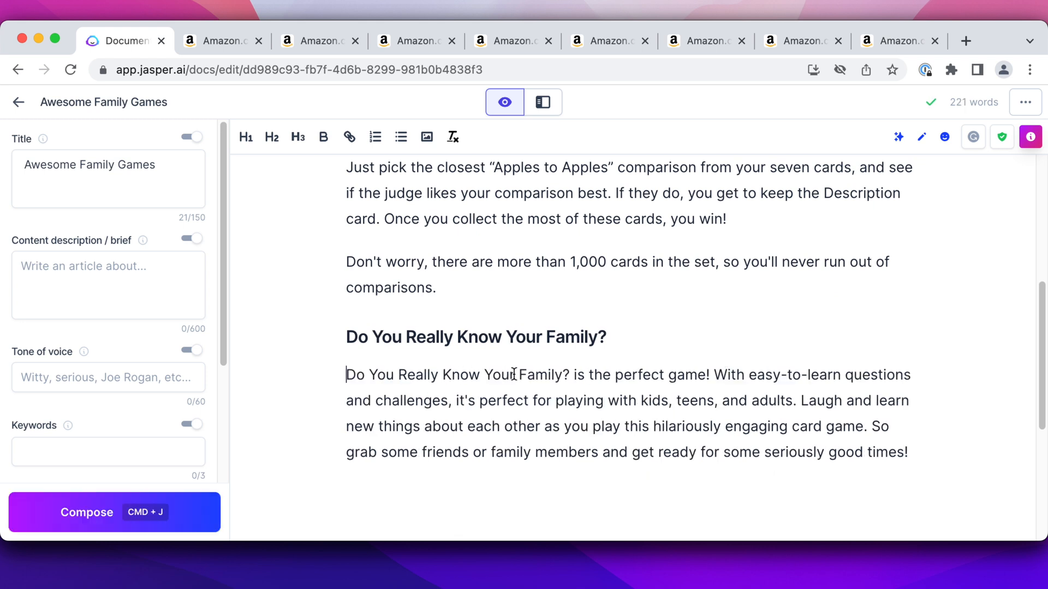
# Extend "the perfect game" with "to have on a Family game night" and start a new paragraph after that sentence
pyautogui.click(703, 371)
pyautogui.write('to have on ')
pyautogui.write('a Family game nigh')
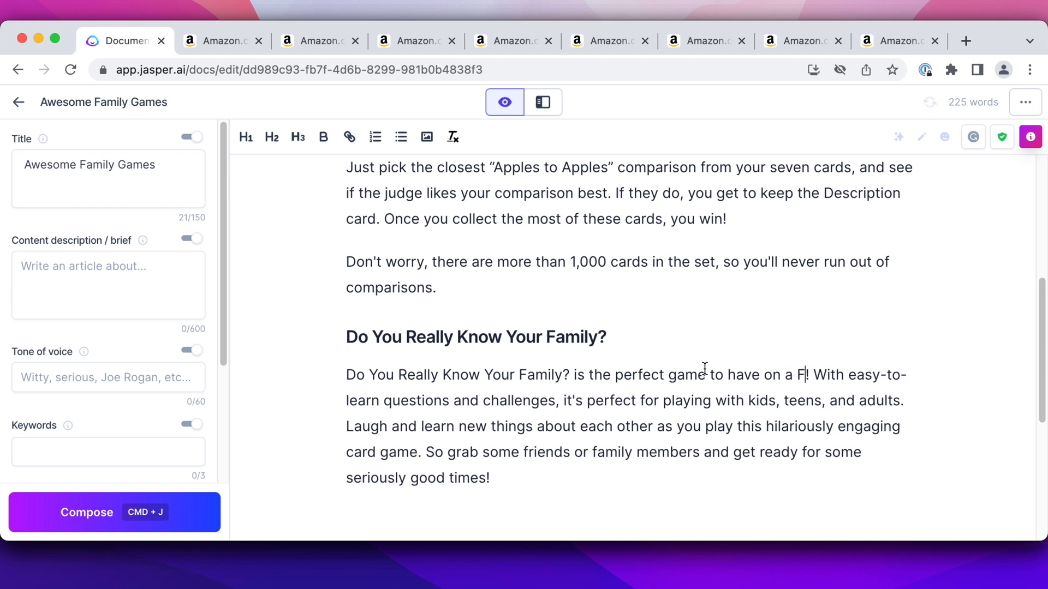
pyautogui.write('t')
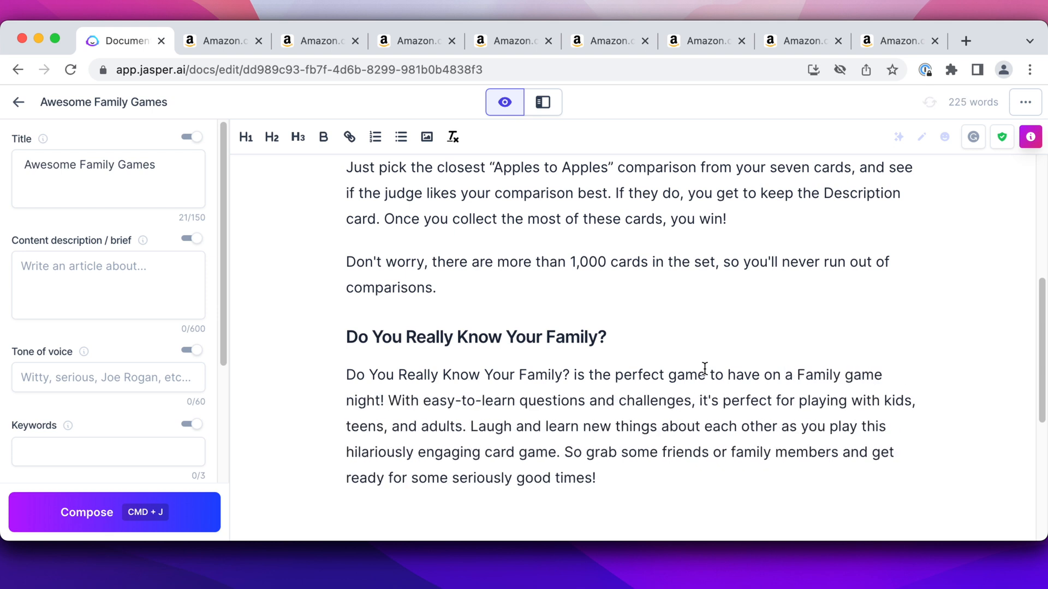
pyautogui.click(389, 402)
pyautogui.press('Return')
# Replace "adults" with "other family members" and delete the closing sentence starting with "So grab some friends"
pyautogui.scroll(-3, 382, 382)
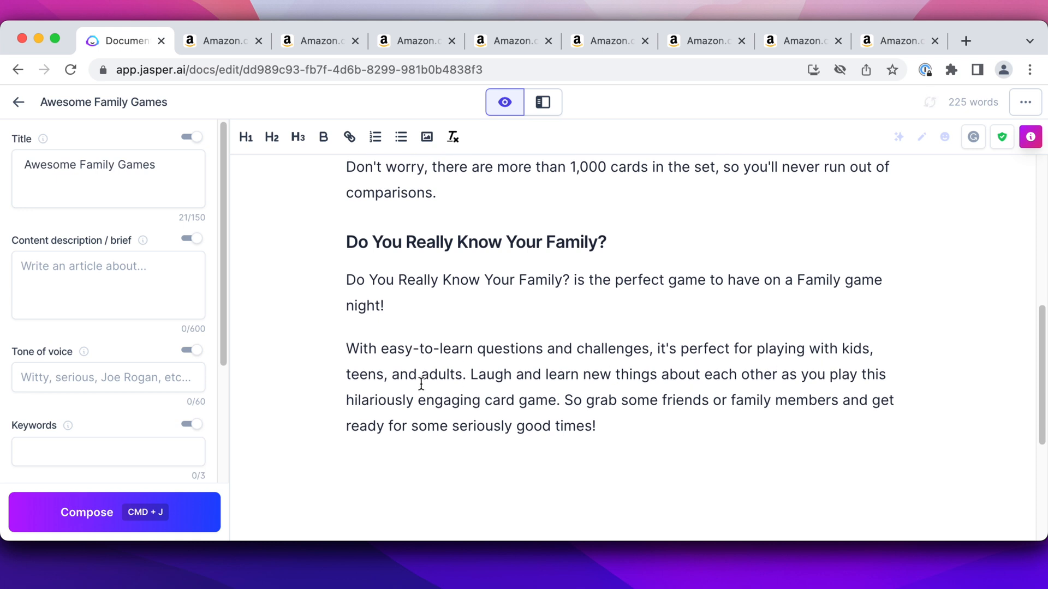
pyautogui.doubleClick(441, 374)
pyautogui.write('other family memb')
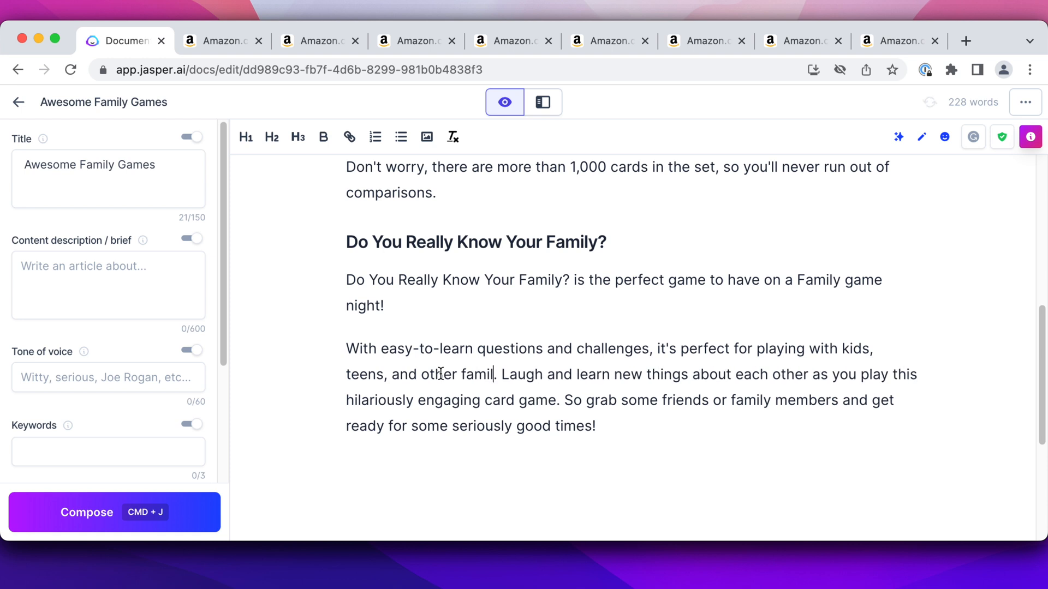
pyautogui.write('ers')
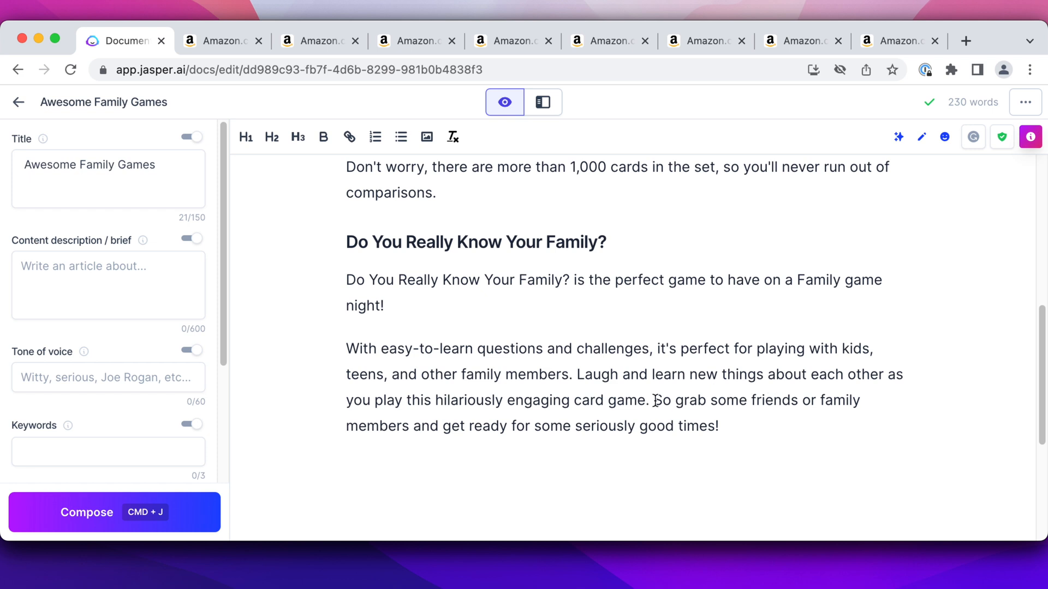
pyautogui.moveTo(655, 400); pyautogui.dragTo(754, 418)
pyautogui.press('BackSpace')
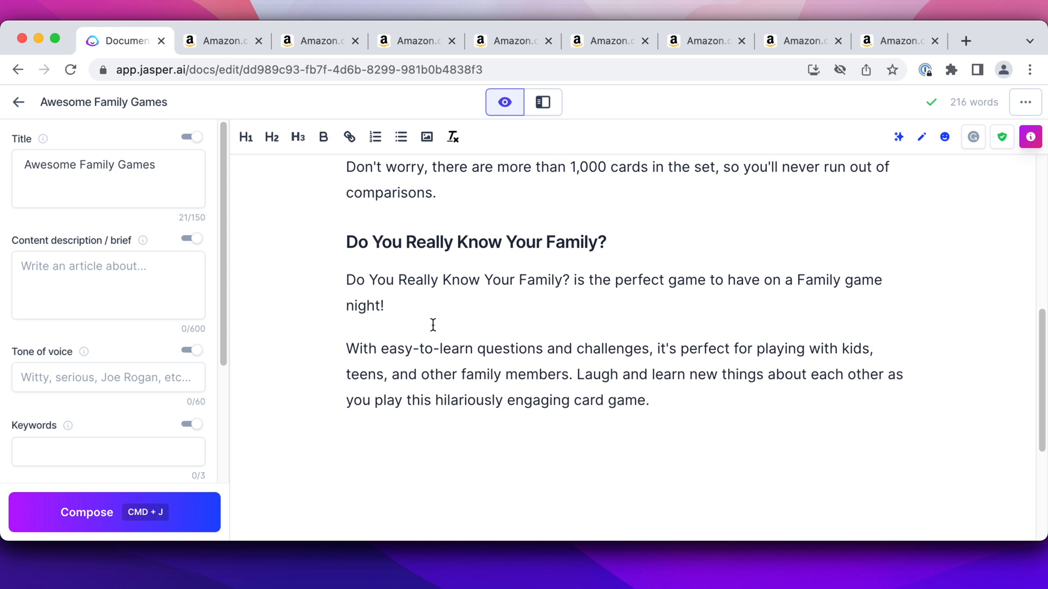
# Examine the product description and customer reviews on the Do You Really Know Your Family? Amazon listing
pyautogui.click(332, 45)
pyautogui.scroll(-15, 362, 263)
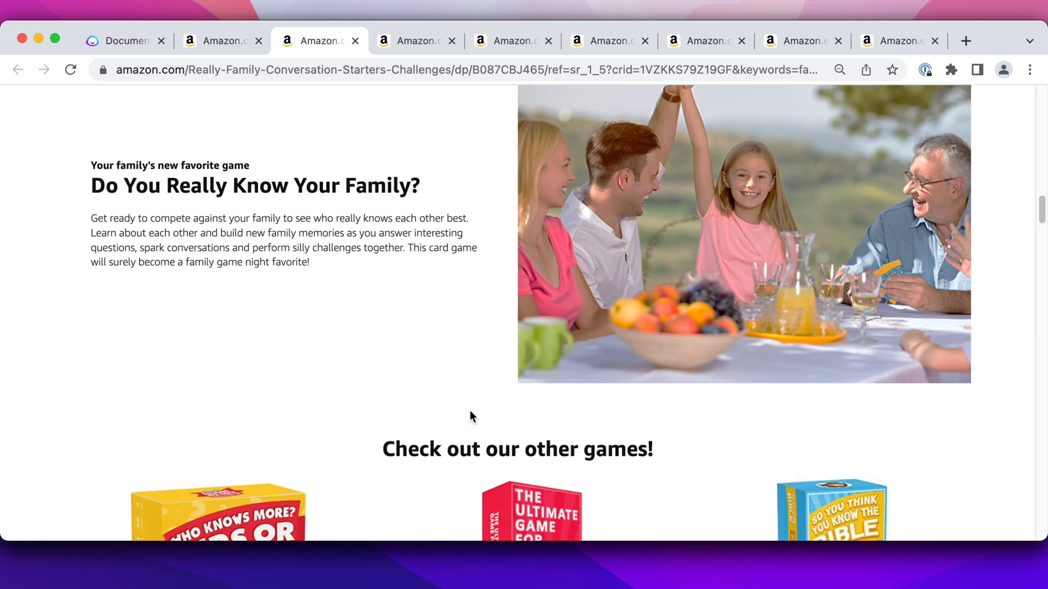
pyautogui.scroll(-15, 471, 414)
pyautogui.scroll(-15, 472, 417)
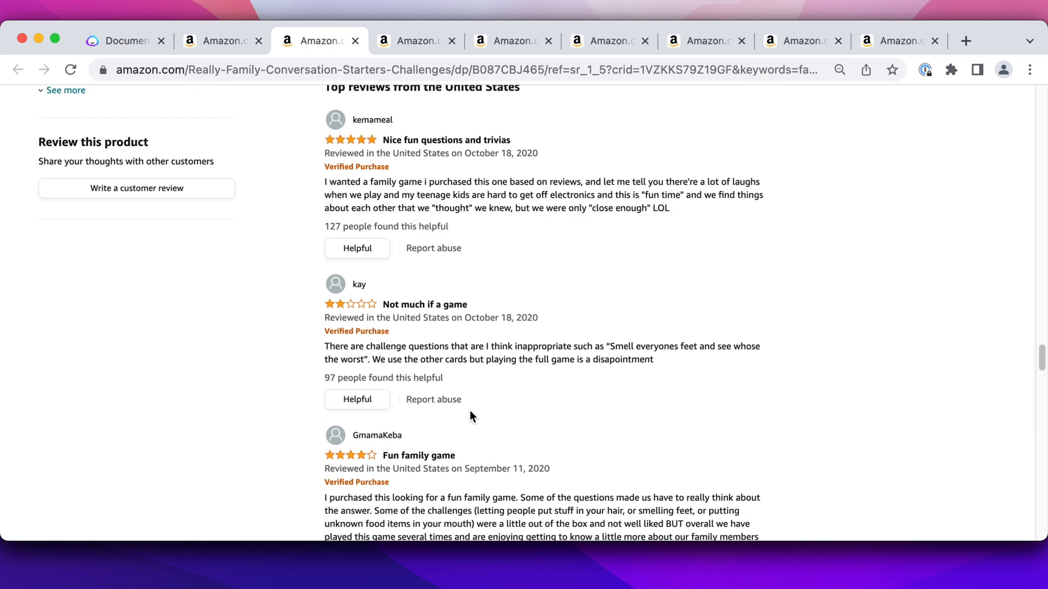
pyautogui.scroll(3, 470, 417)
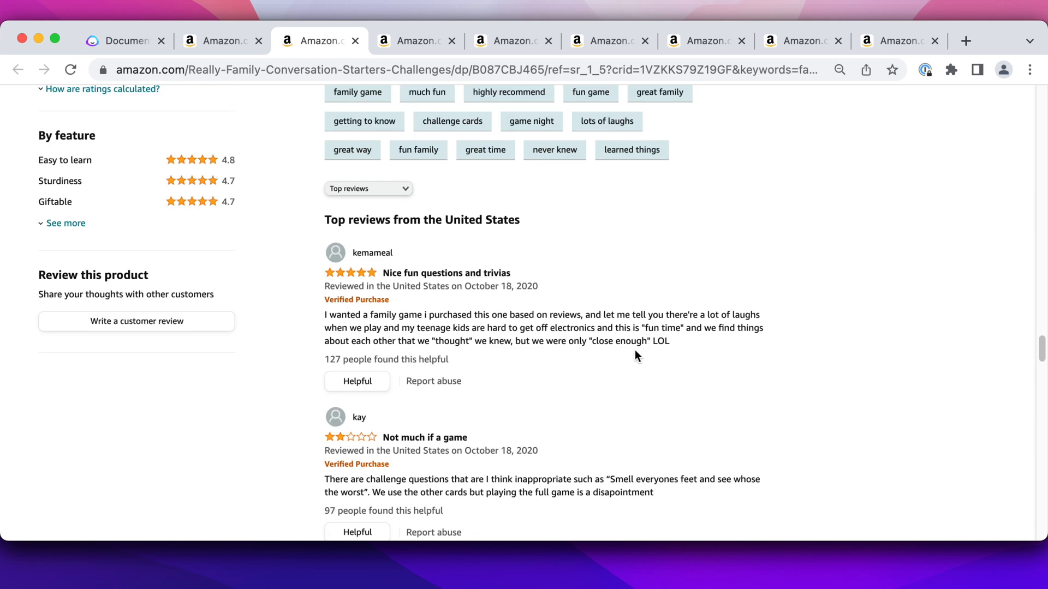
pyautogui.doubleClick(657, 342)
pyautogui.scroll(-1, 563, 351)
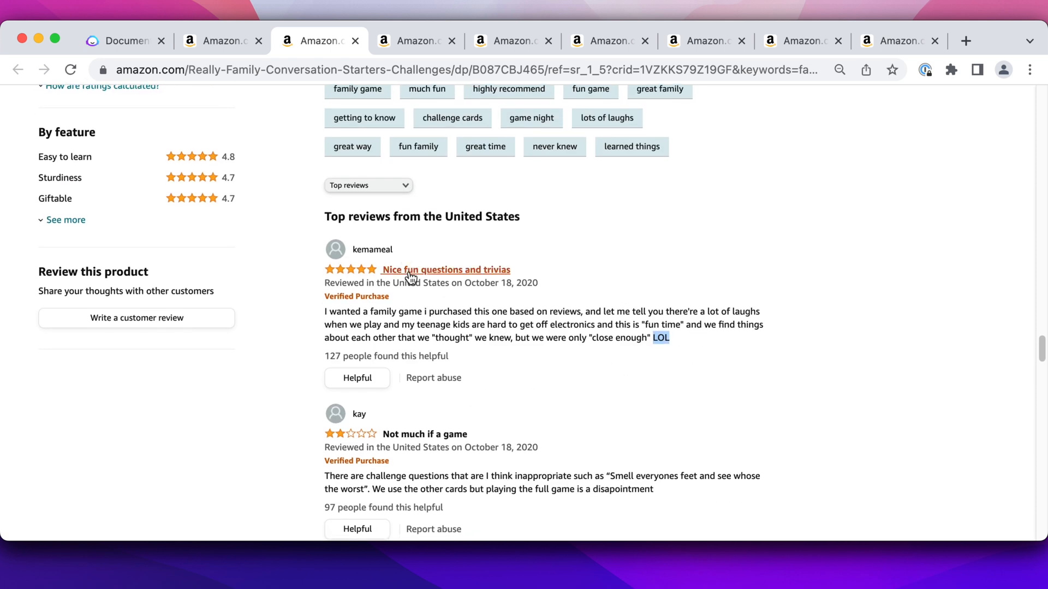
pyautogui.scroll(-5, 497, 316)
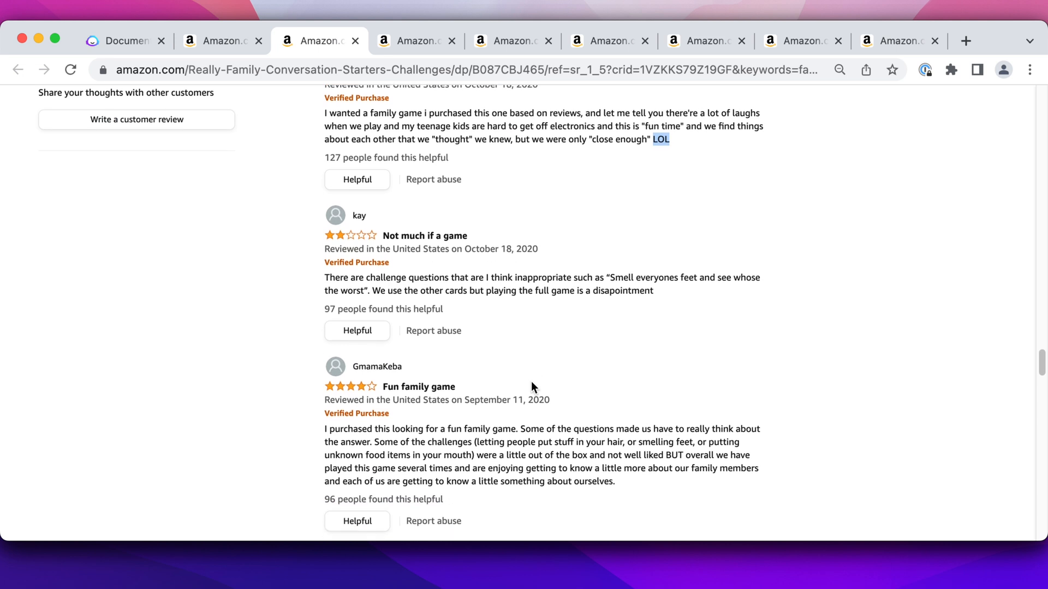
pyautogui.scroll(-8, 409, 384)
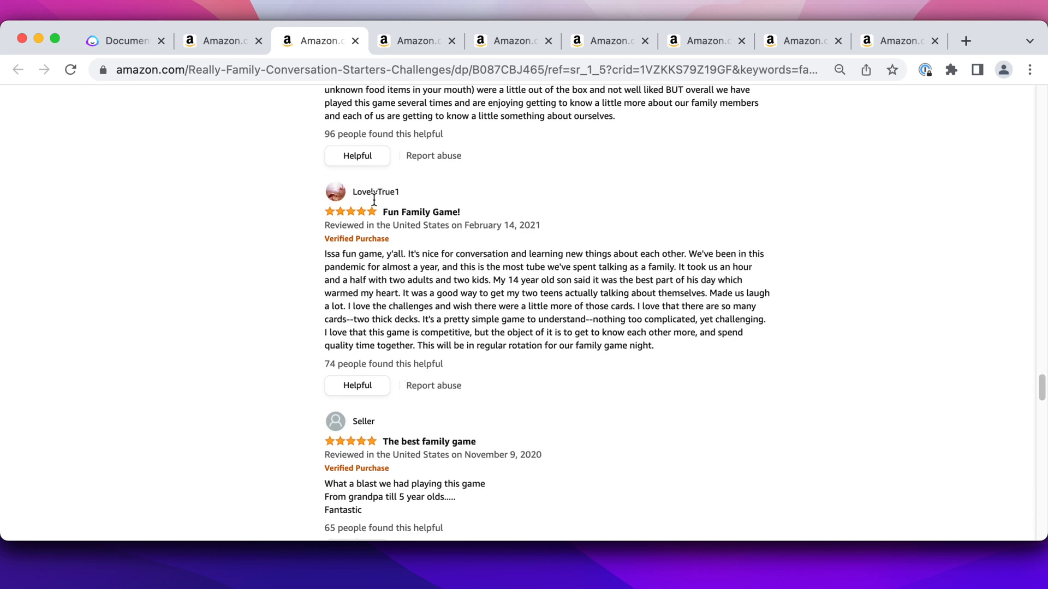
# Back in the Jasper document, replace "it's" with "this trivia game is" in the second paragraph of the family game section
pyautogui.click(122, 41)
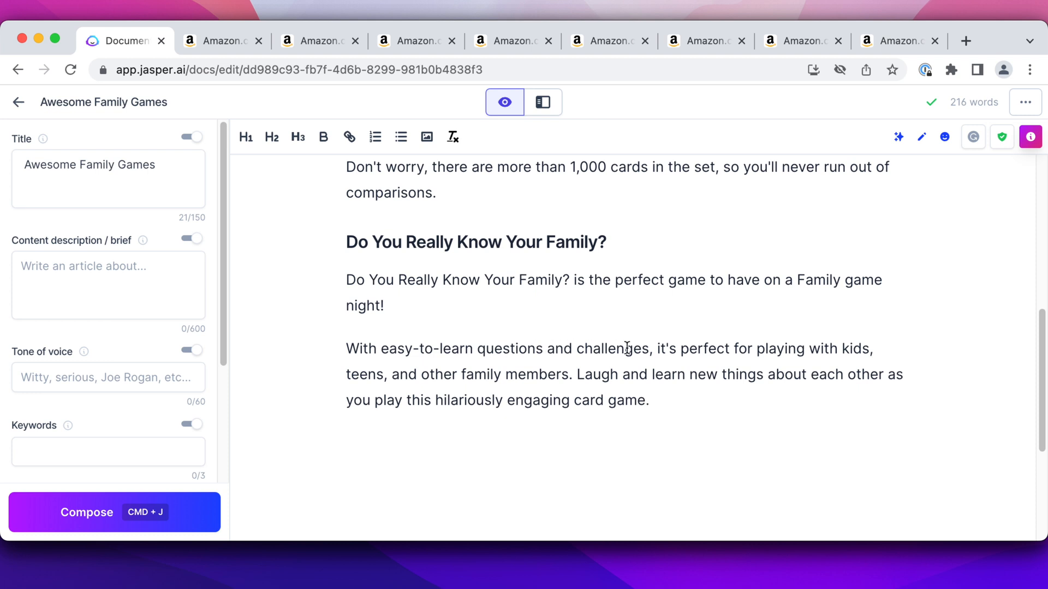
pyautogui.click(671, 350)
pyautogui.doubleClick(670, 349)
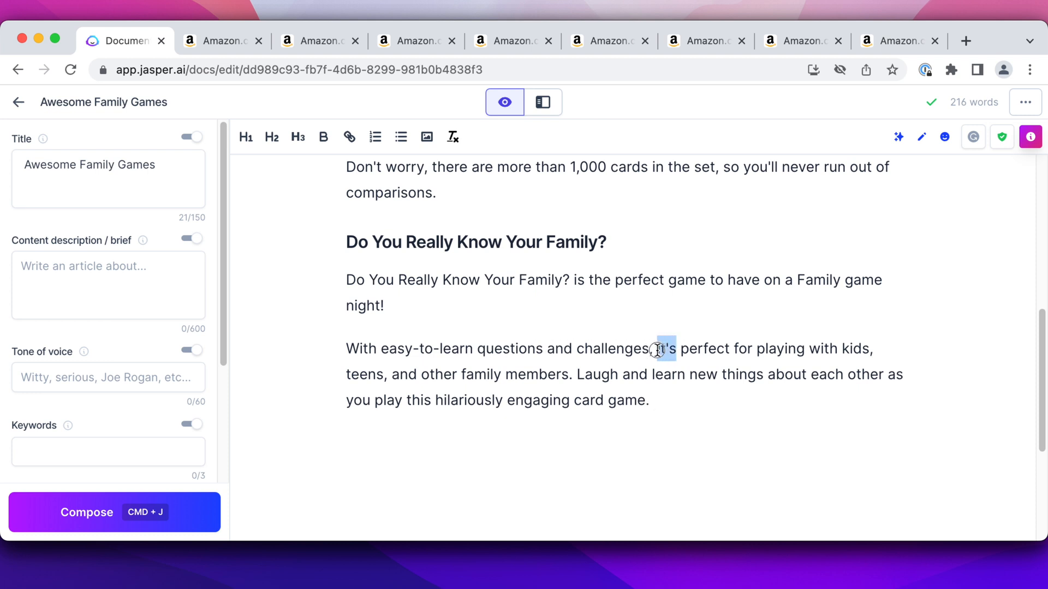
pyautogui.write('this trivia game is')
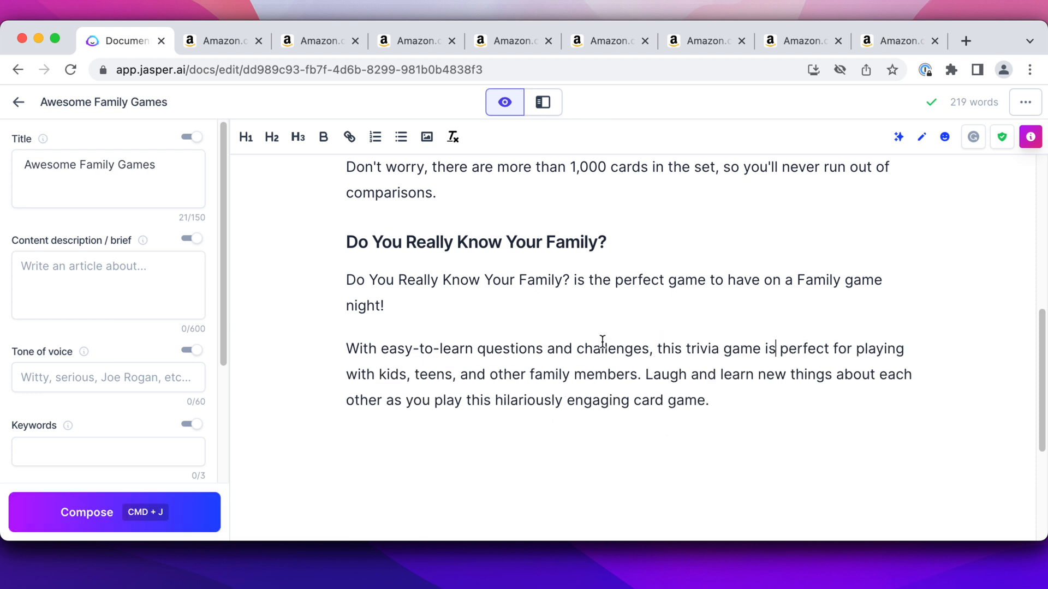
pyautogui.scroll(3, 526, 346)
pyautogui.scroll(-1, 464, 344)
pyautogui.scroll(-2, 463, 344)
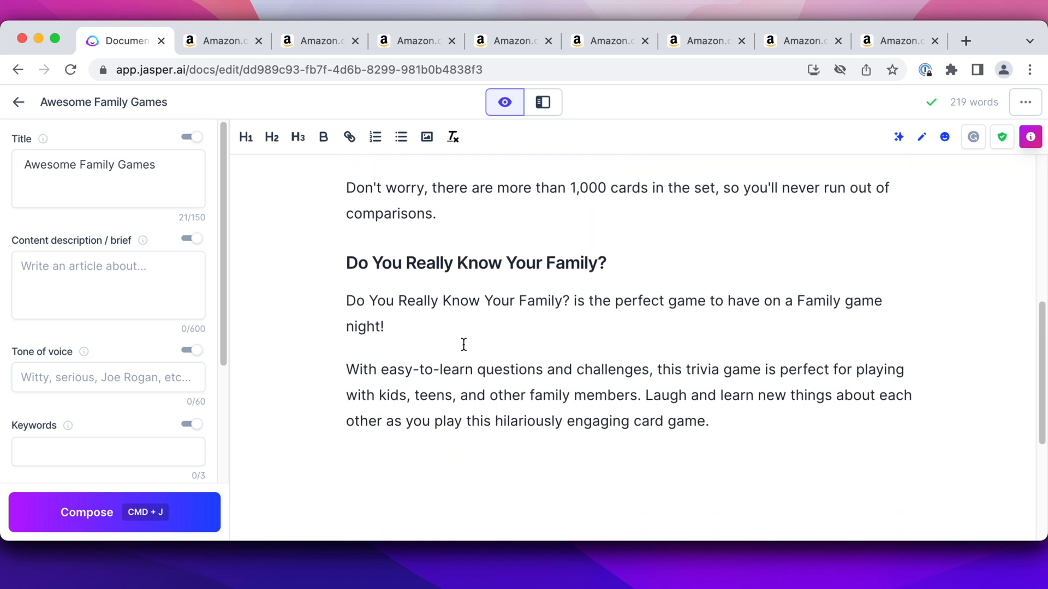